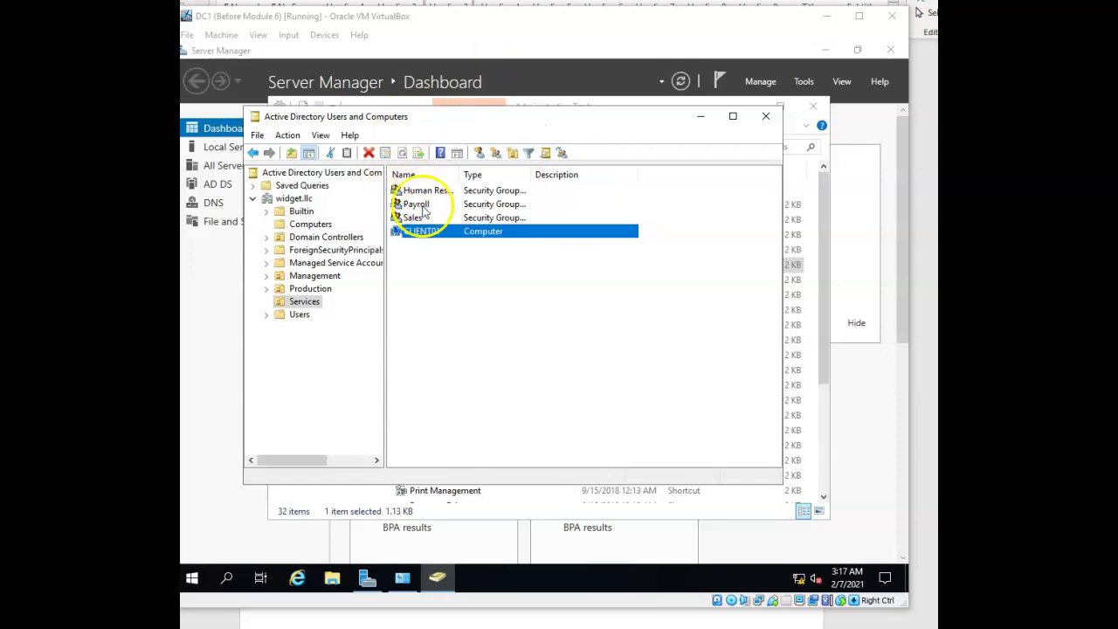
Step: Examine the Human Resources, Payroll and Sales security groups in the Services organizational unit
{"action": "left_click", "coordinate": [418, 191]}
{"action": "left_click", "coordinate": [427, 205]}
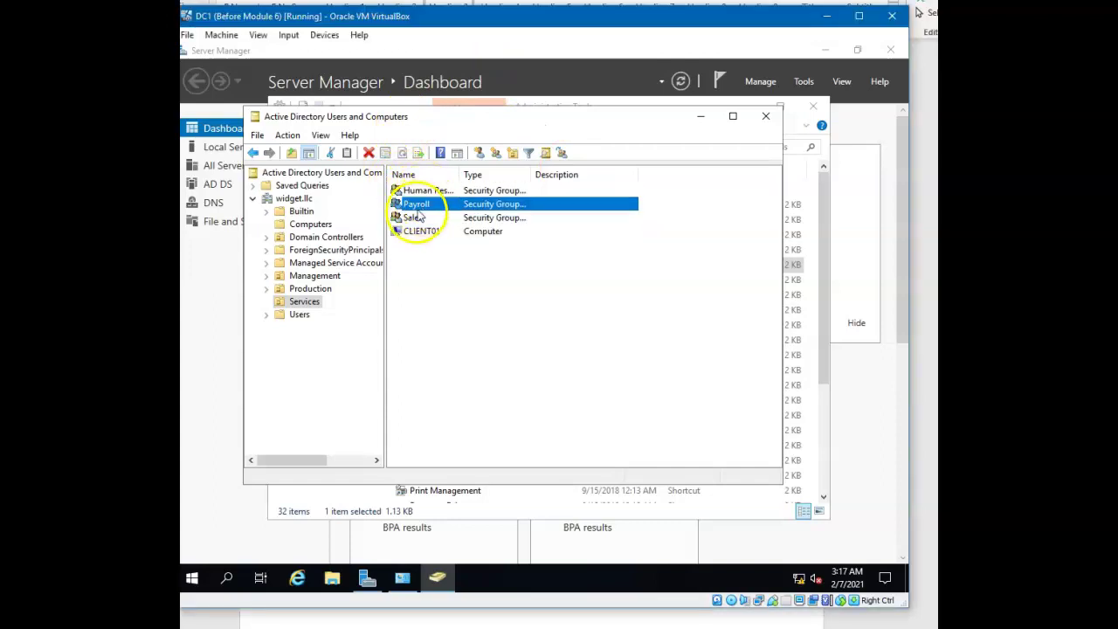
{"action": "left_click", "coordinate": [414, 218]}
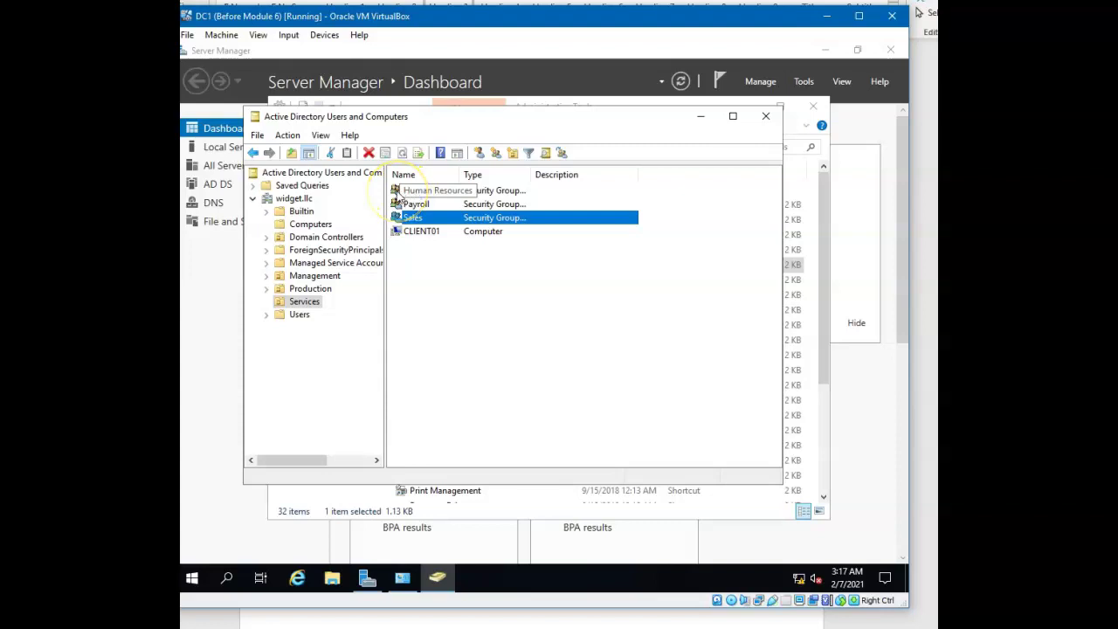
{"action": "left_click", "coordinate": [398, 197]}
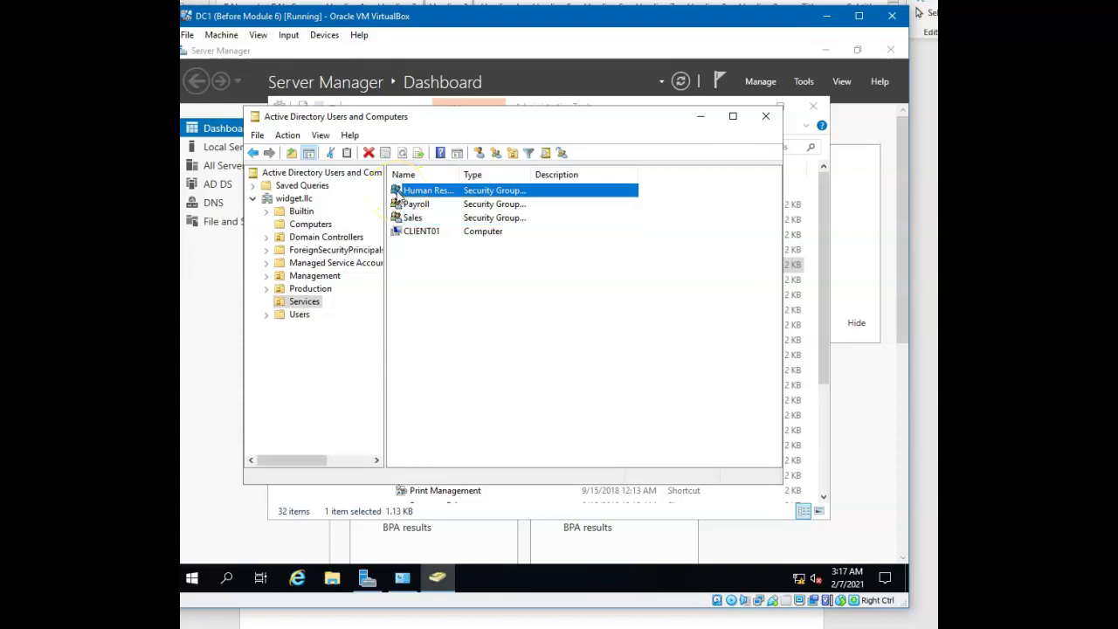
{"action": "left_click", "coordinate": [406, 218]}
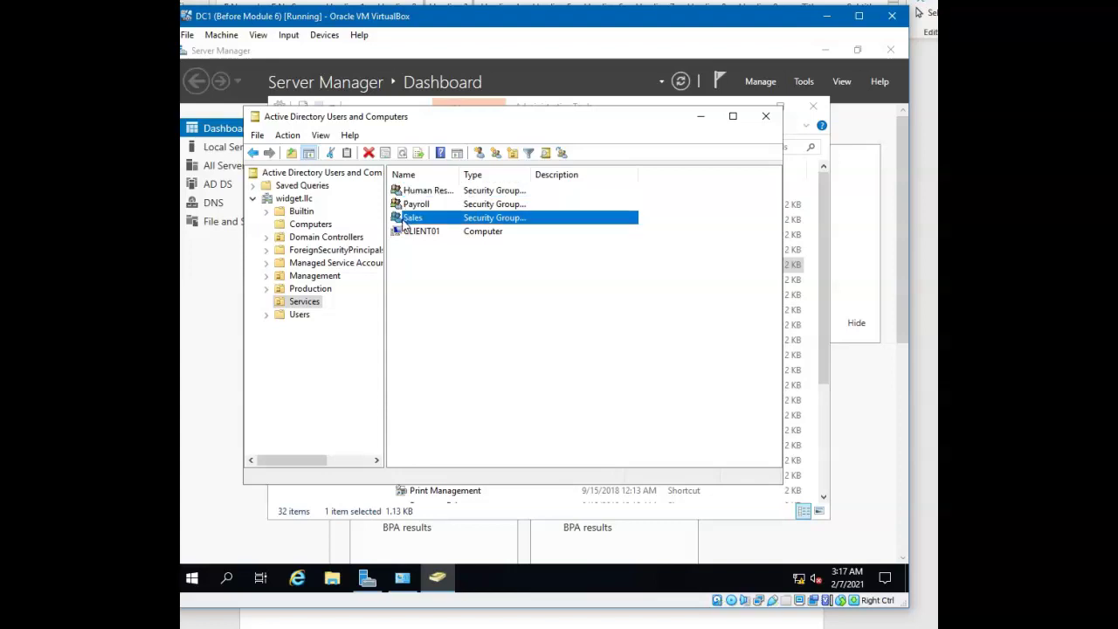
{"action": "right_click", "coordinate": [315, 303]}
{"action": "left_click", "coordinate": [358, 313]}
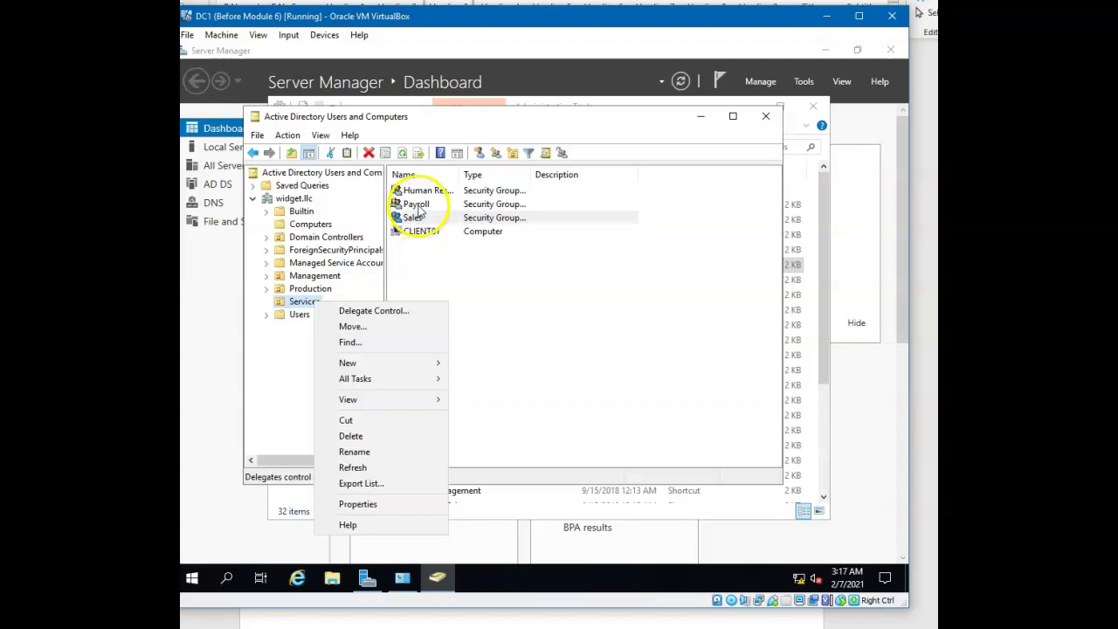
Step: Move the first user account listed in the Users container to the Services organizational unit, accepting the move
{"action": "left_click", "coordinate": [296, 304]}
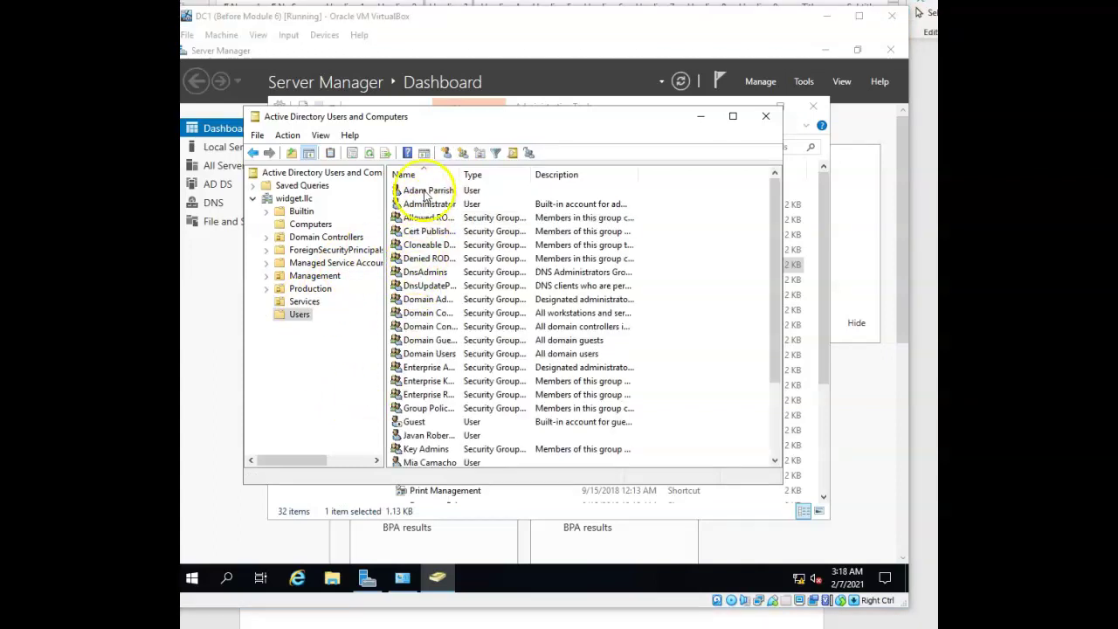
{"action": "left_click", "coordinate": [425, 192]}
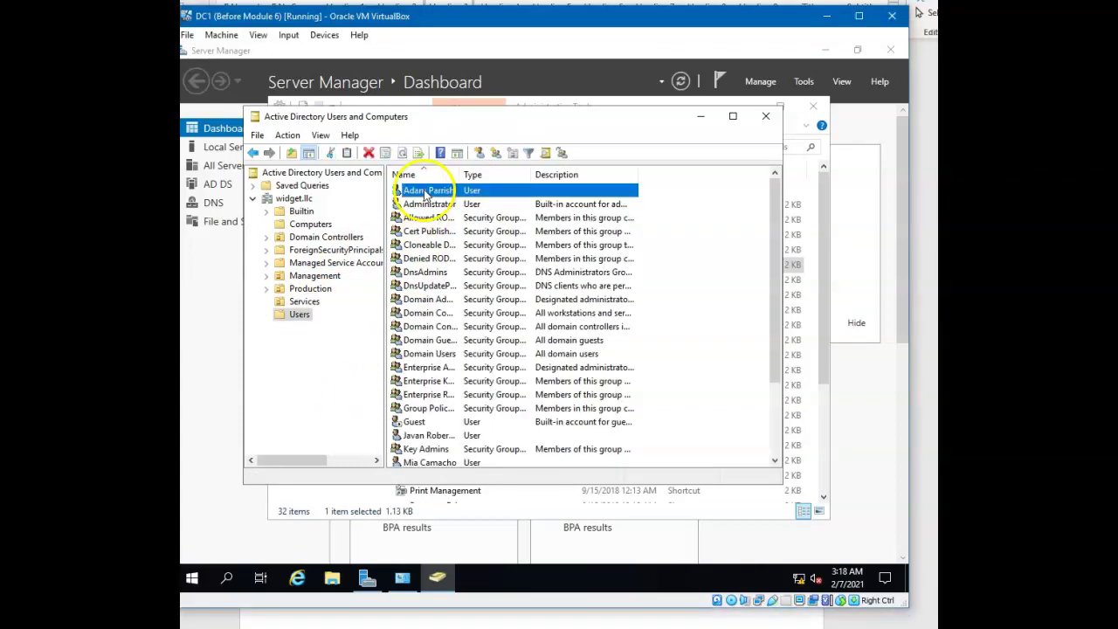
{"action": "left_click_drag", "start_coordinate": [312, 306], "coordinate": [312, 306]}
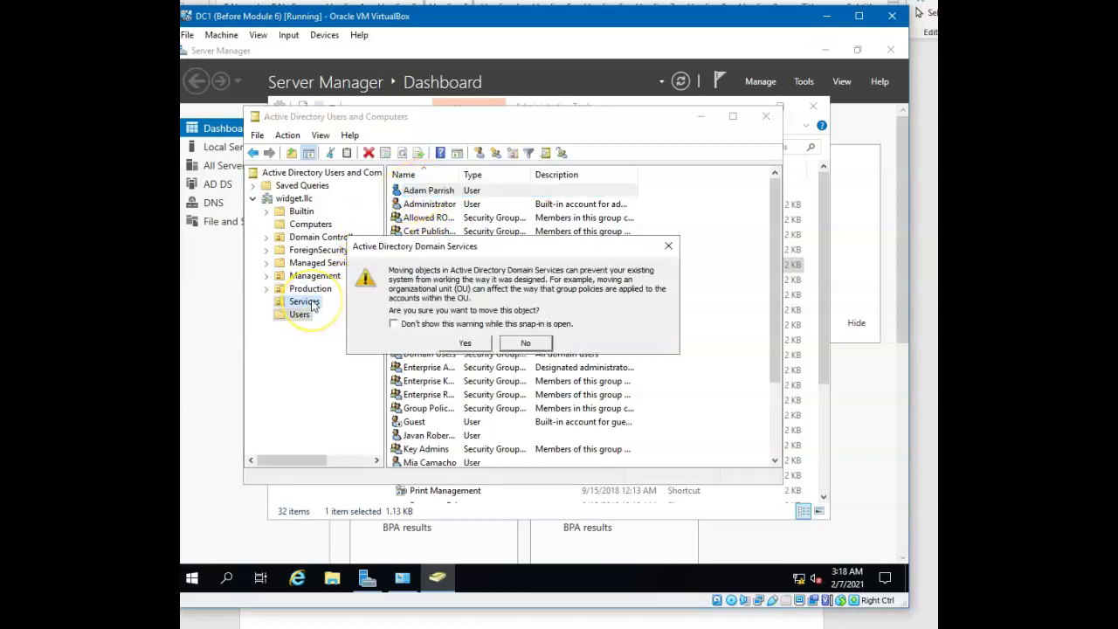
{"action": "left_click", "coordinate": [457, 347]}
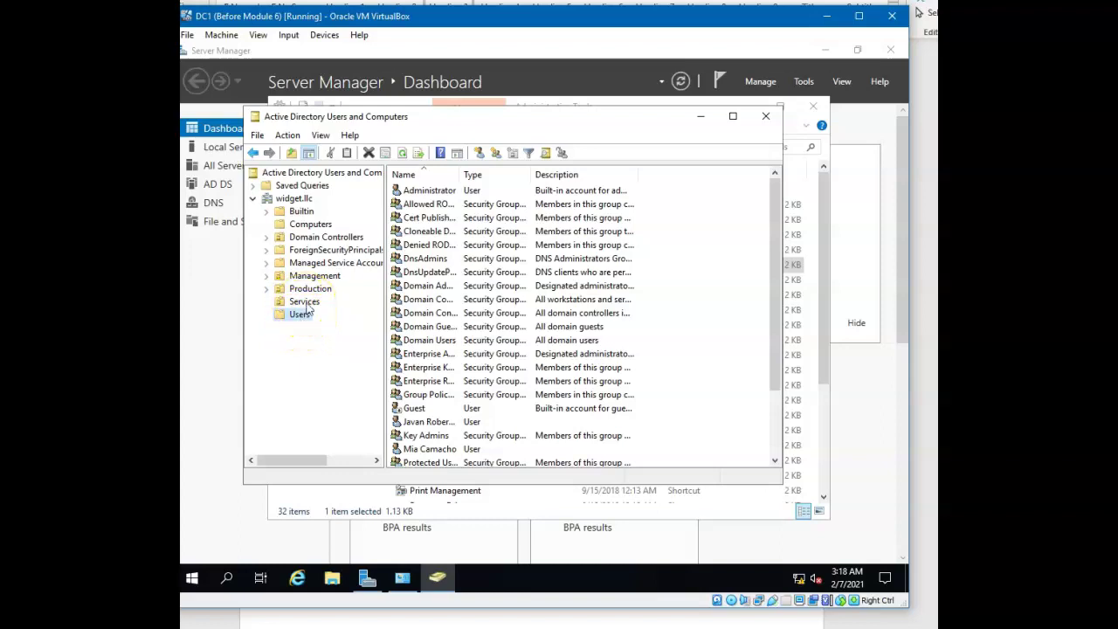
Step: Move the user accounts listed directly before and after Key Admins from the Users container to the Services organizational unit
{"action": "scroll", "coordinate": [420, 328], "scroll_direction": "down", "scroll_amount": 2}
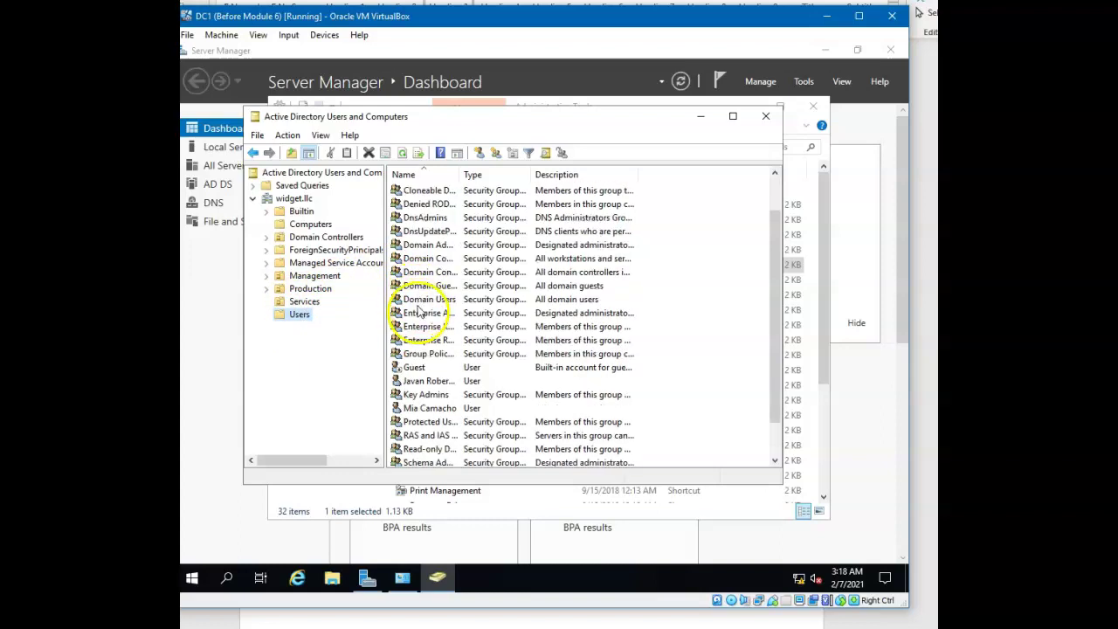
{"action": "left_click_drag", "start_coordinate": [426, 341], "coordinate": [314, 307]}
{"action": "left_click", "coordinate": [451, 347]}
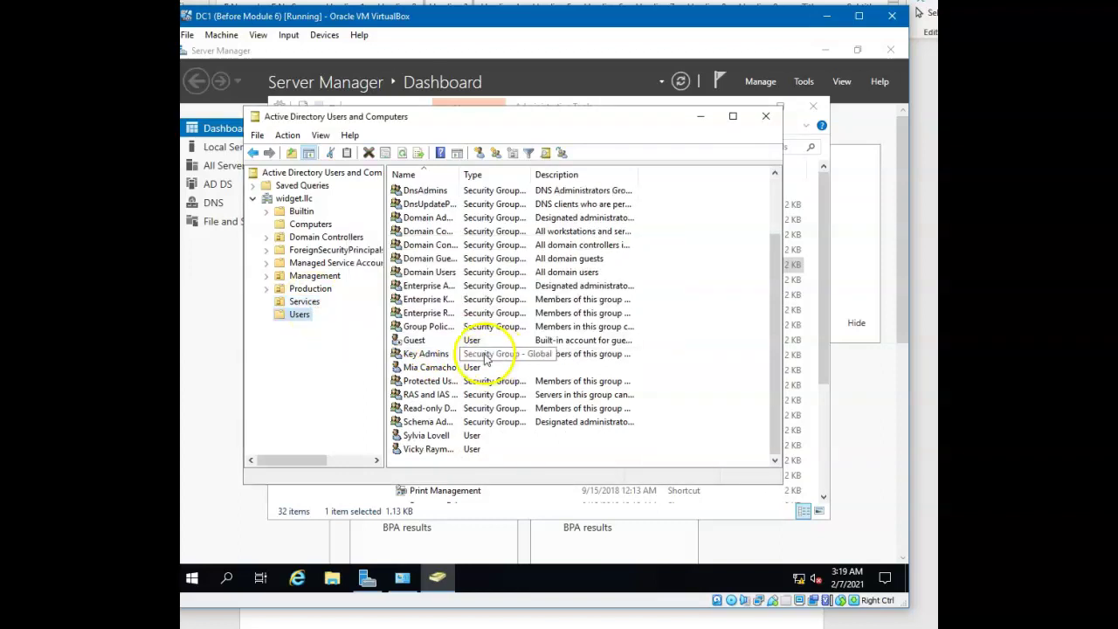
{"action": "left_click", "coordinate": [439, 370]}
{"action": "left_click_drag", "start_coordinate": [440, 371], "coordinate": [313, 310]}
Step: Open Group Policy Management and display the TestComputerGPO link under the Services organizational unit
{"action": "left_click", "coordinate": [192, 578]}
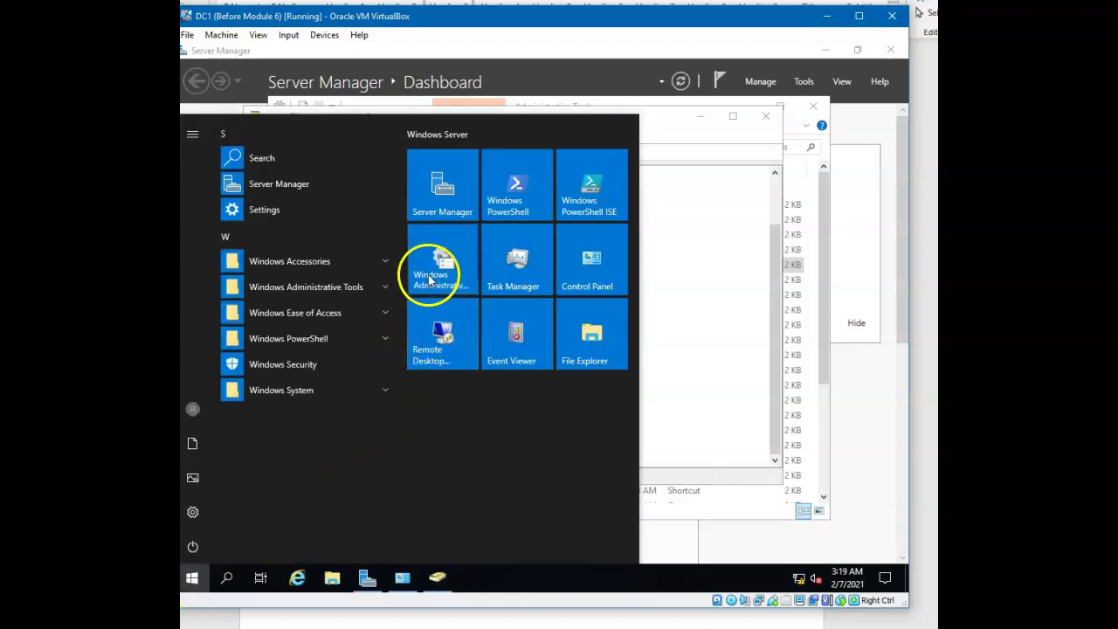
{"action": "left_click", "coordinate": [430, 280]}
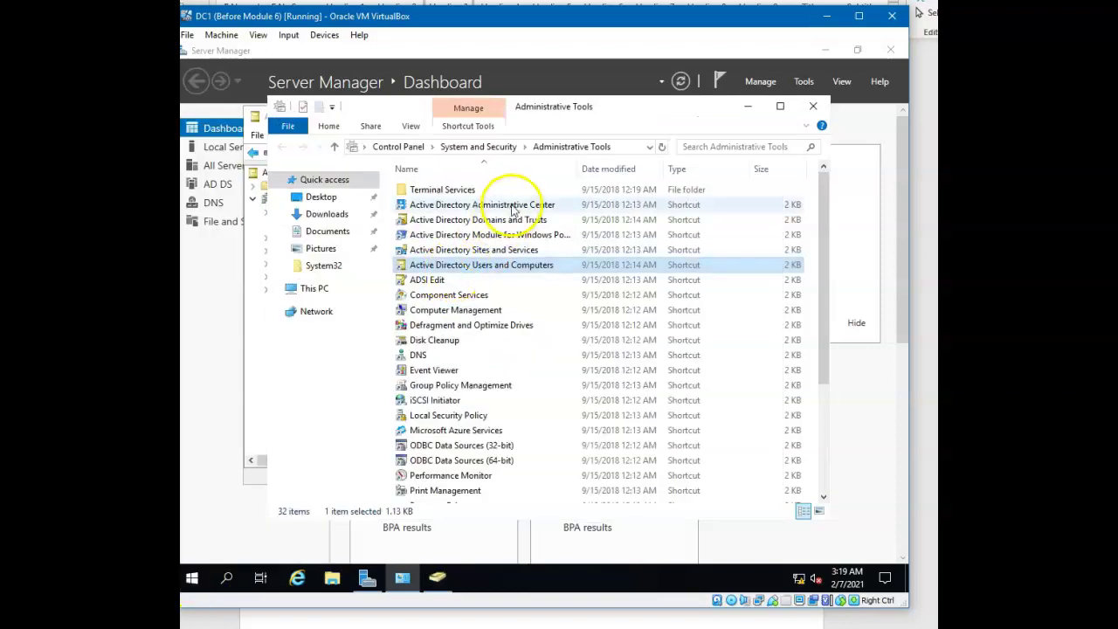
{"action": "double_click", "coordinate": [465, 388]}
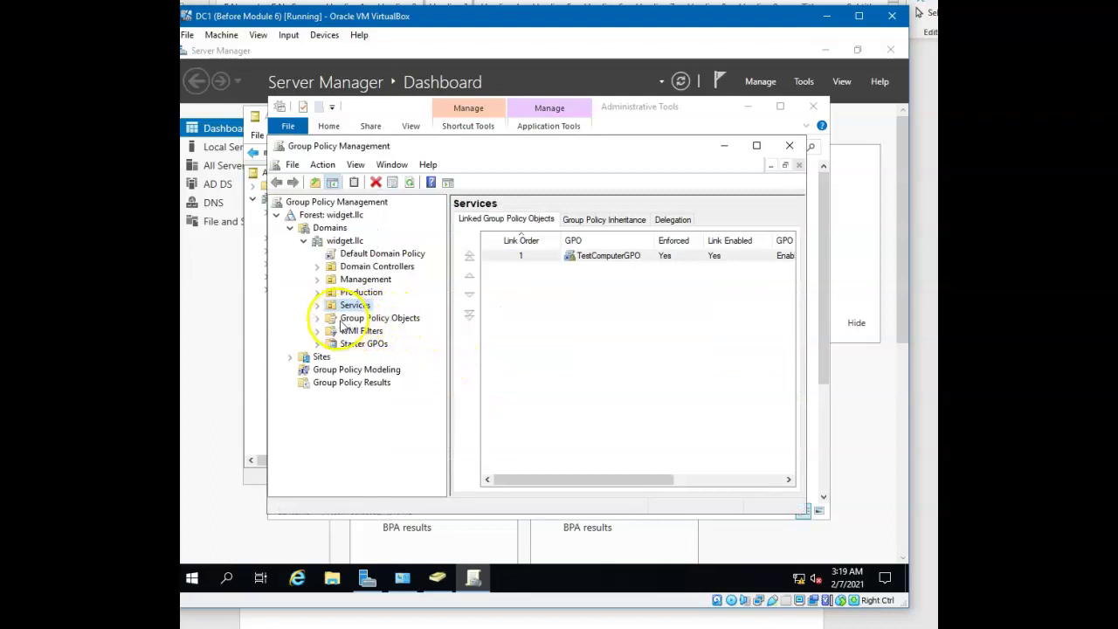
{"action": "left_click", "coordinate": [317, 305]}
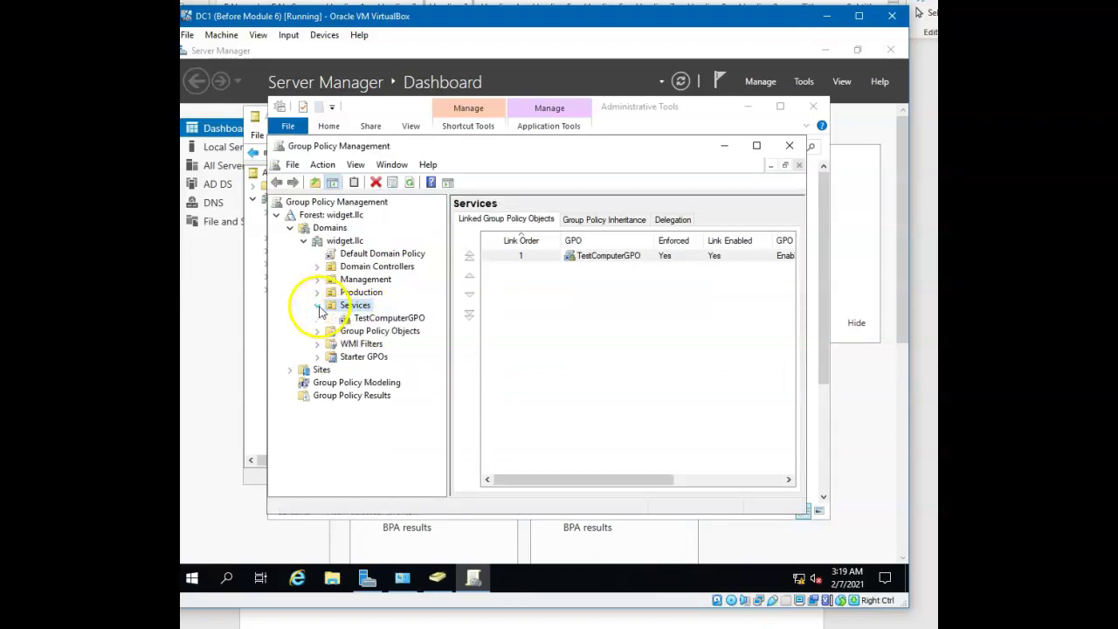
{"action": "left_click", "coordinate": [391, 319]}
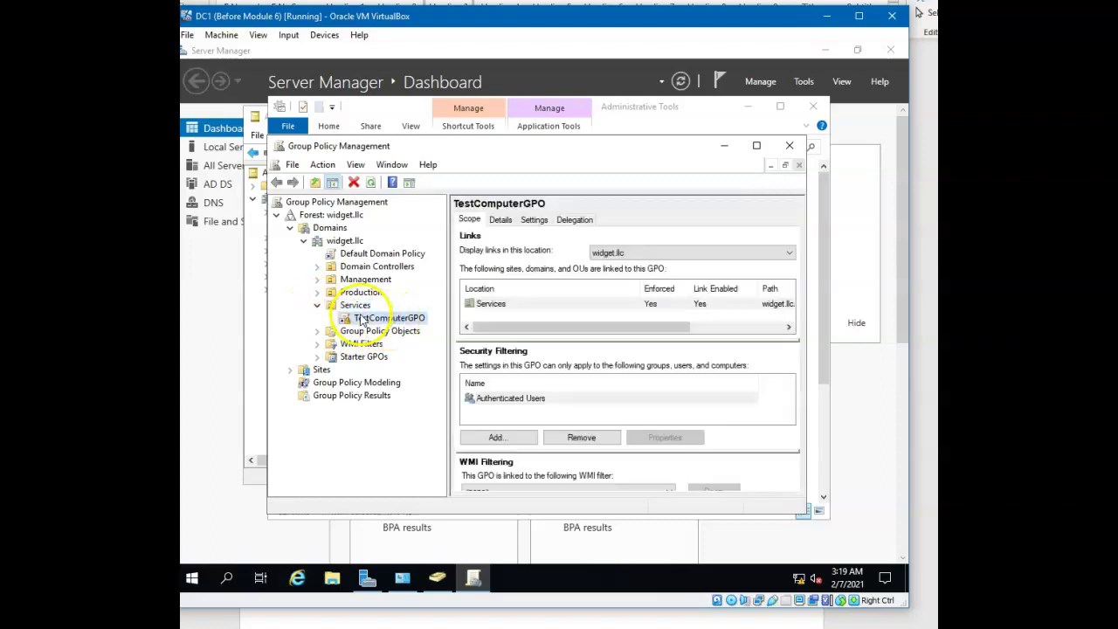
Step: Create a new GPO named testUserGPO linked to the Services organizational unit, with no source starter GPO
{"action": "left_click", "coordinate": [356, 305]}
{"action": "right_click", "coordinate": [358, 308]}
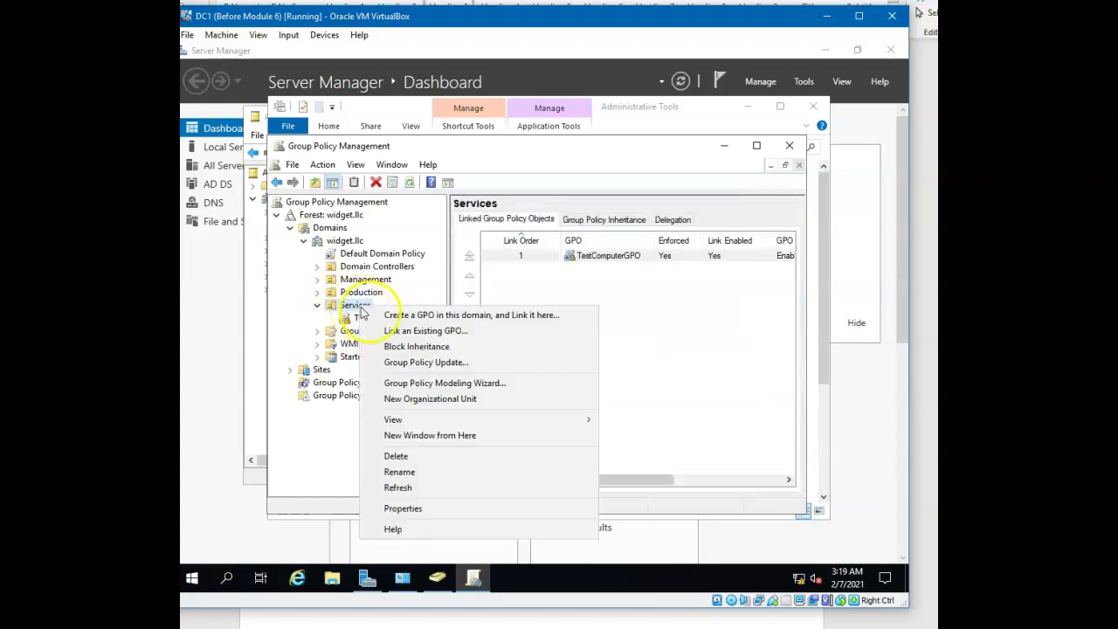
{"action": "left_click", "coordinate": [402, 315]}
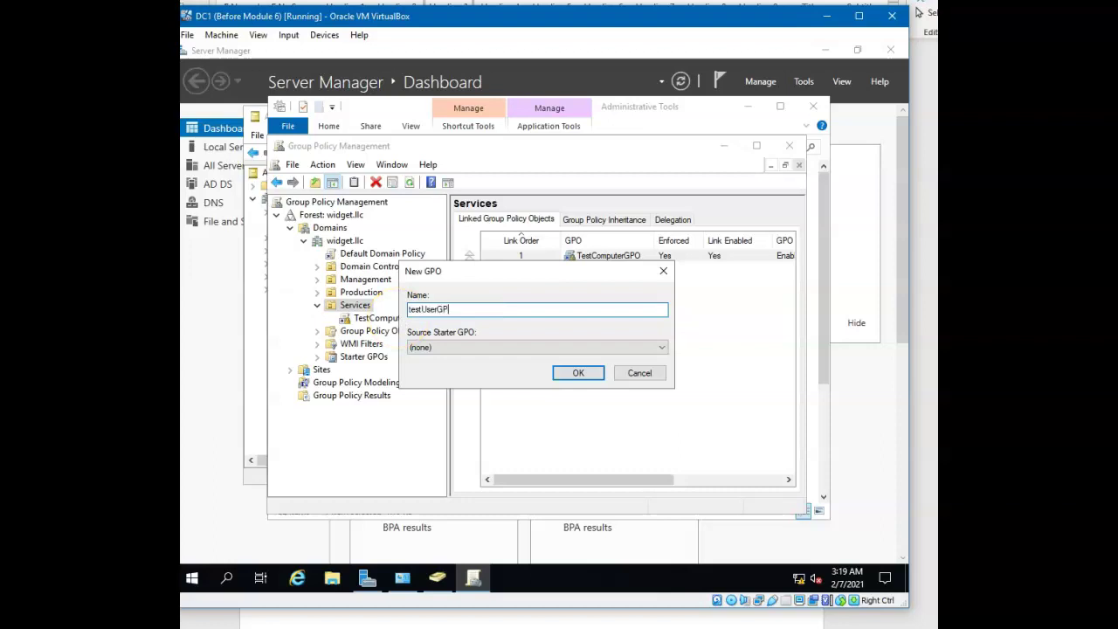
{"action": "left_click", "coordinate": [578, 374]}
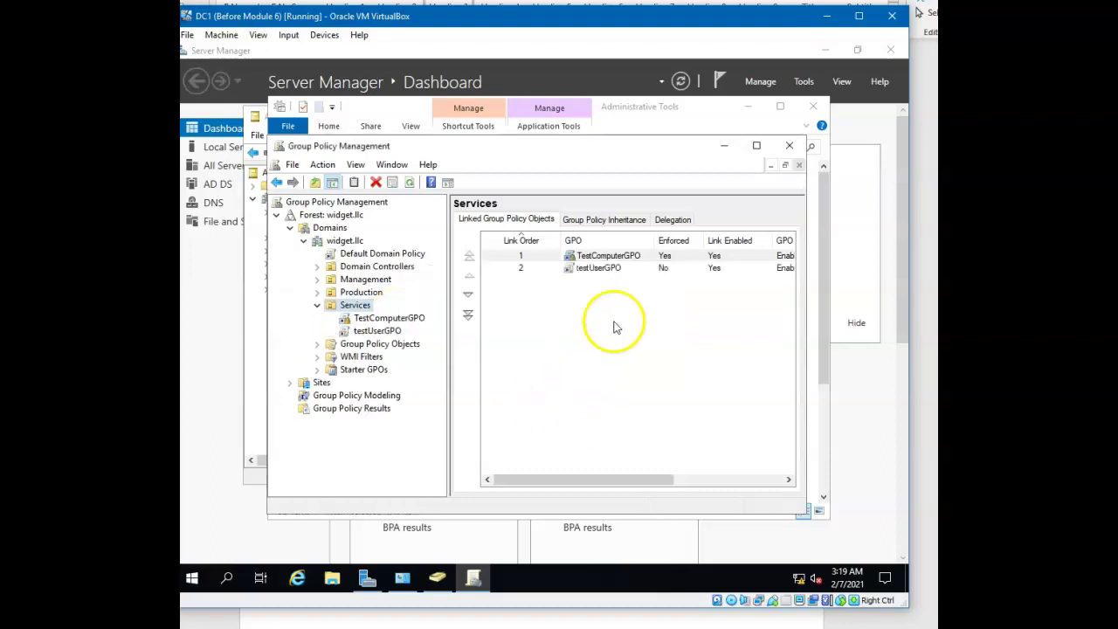
Step: Open testUserGPO for editing and show the Control Panel settings under the User Configuration administrative templates
{"action": "left_click", "coordinate": [609, 274]}
{"action": "right_click", "coordinate": [609, 276]}
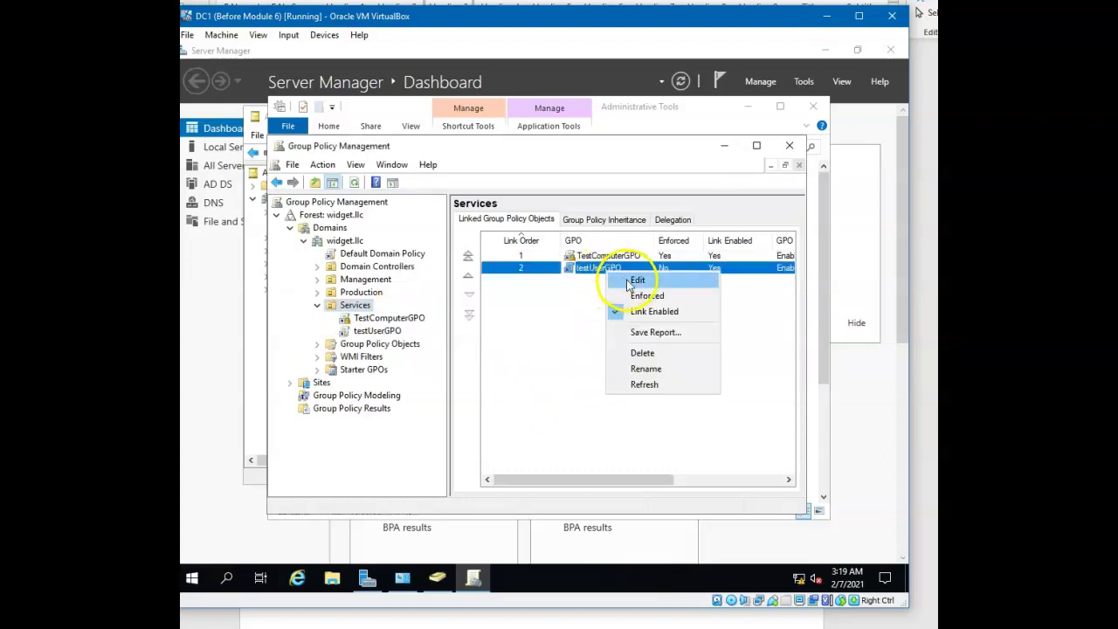
{"action": "left_click", "coordinate": [636, 280]}
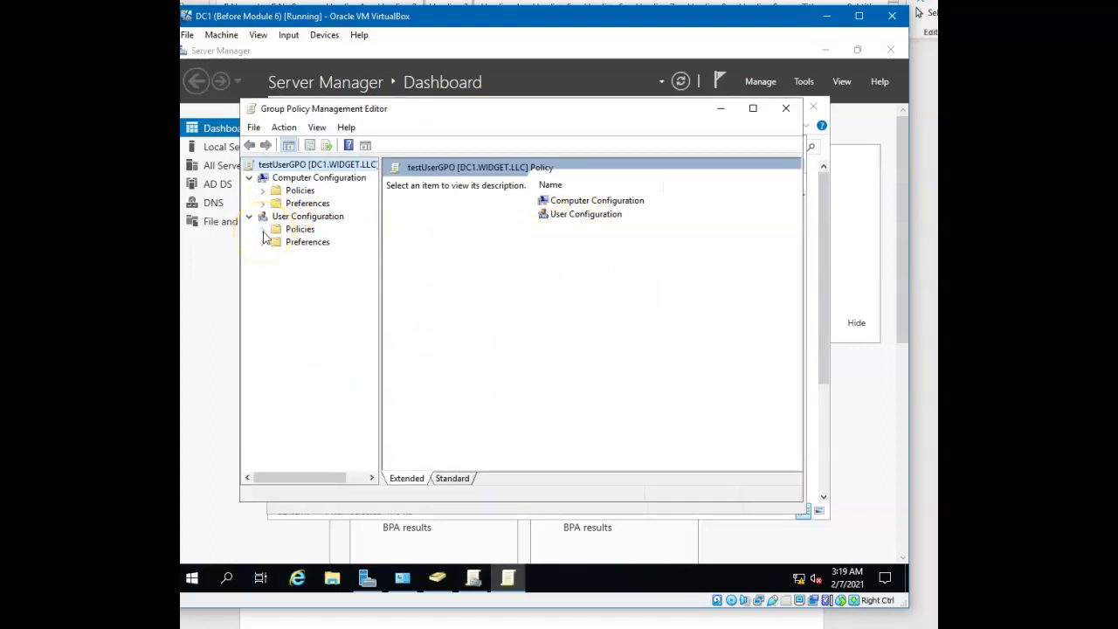
{"action": "left_click", "coordinate": [263, 230]}
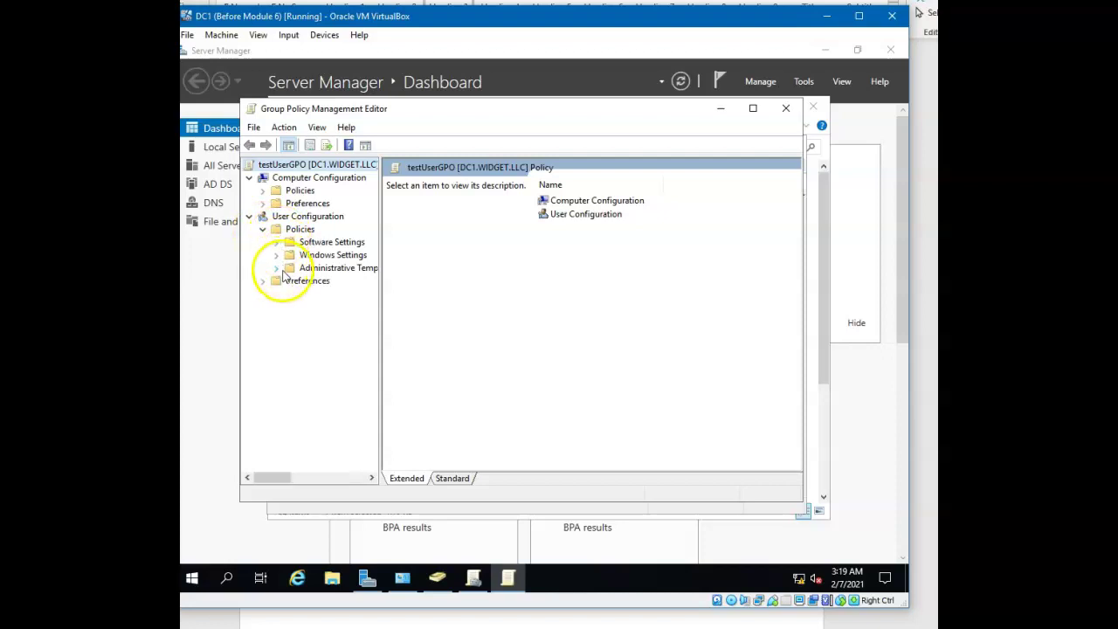
{"action": "left_click", "coordinate": [276, 267]}
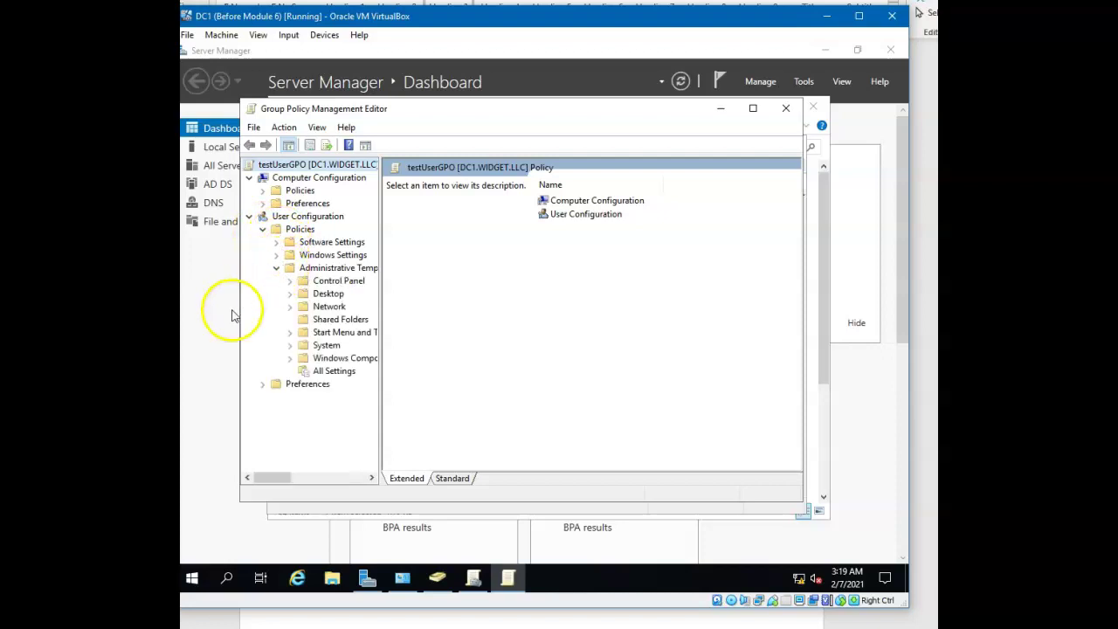
{"action": "left_click", "coordinate": [320, 282]}
{"action": "left_click", "coordinate": [292, 281]}
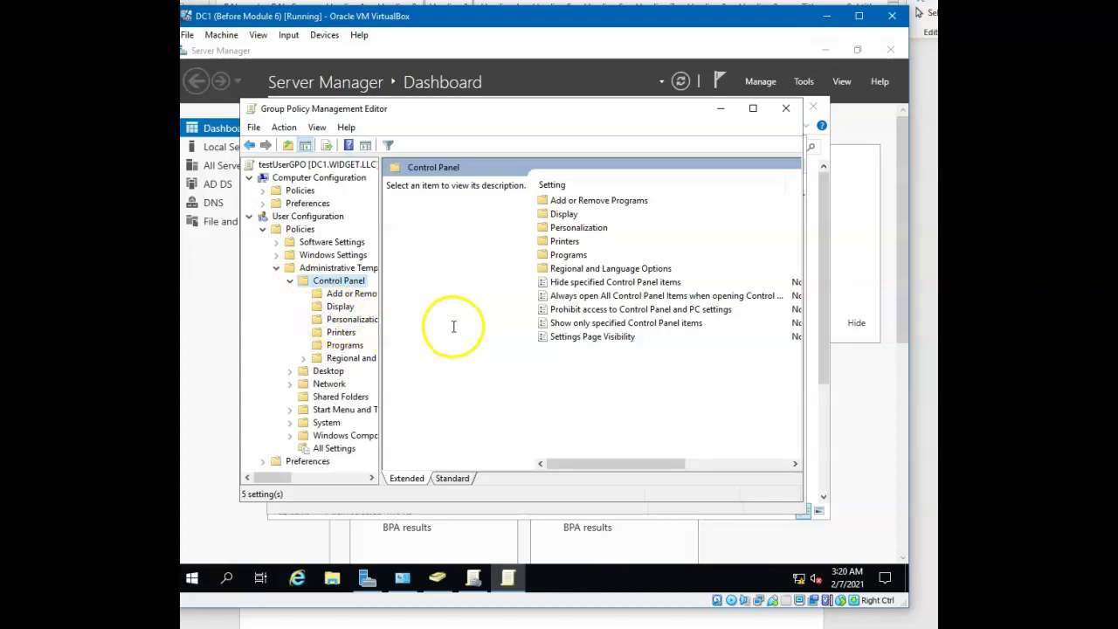
Step: Enable the policy "Prohibit access to Control Panel and PC settings", and close the policy editor and Administrative Tools windows
{"action": "left_click", "coordinate": [644, 311]}
{"action": "double_click", "coordinate": [642, 311]}
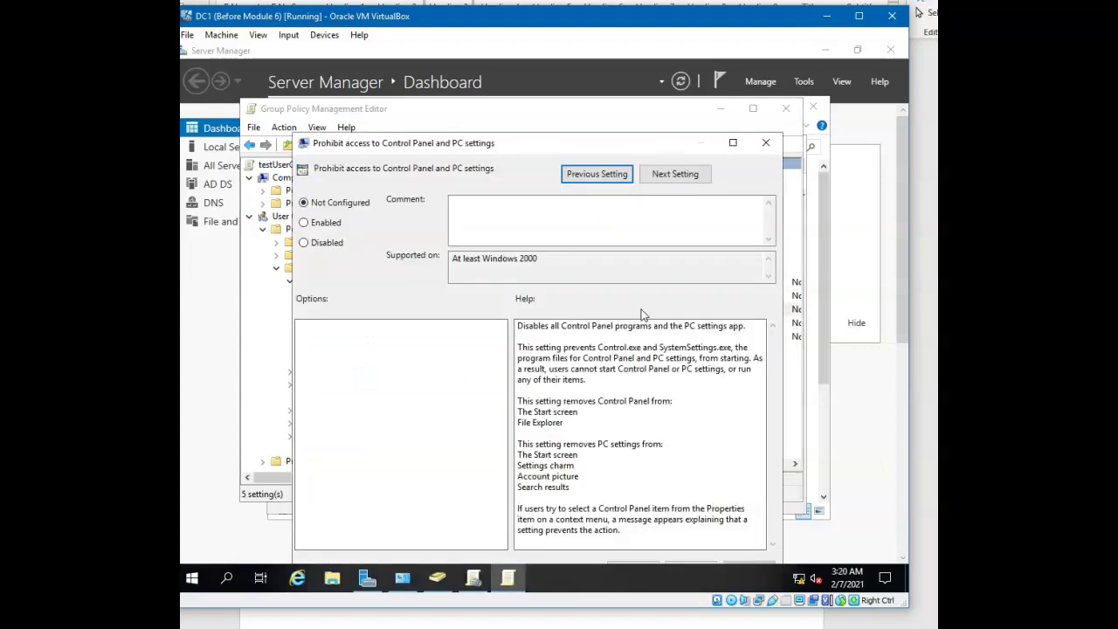
{"action": "left_click", "coordinate": [305, 226]}
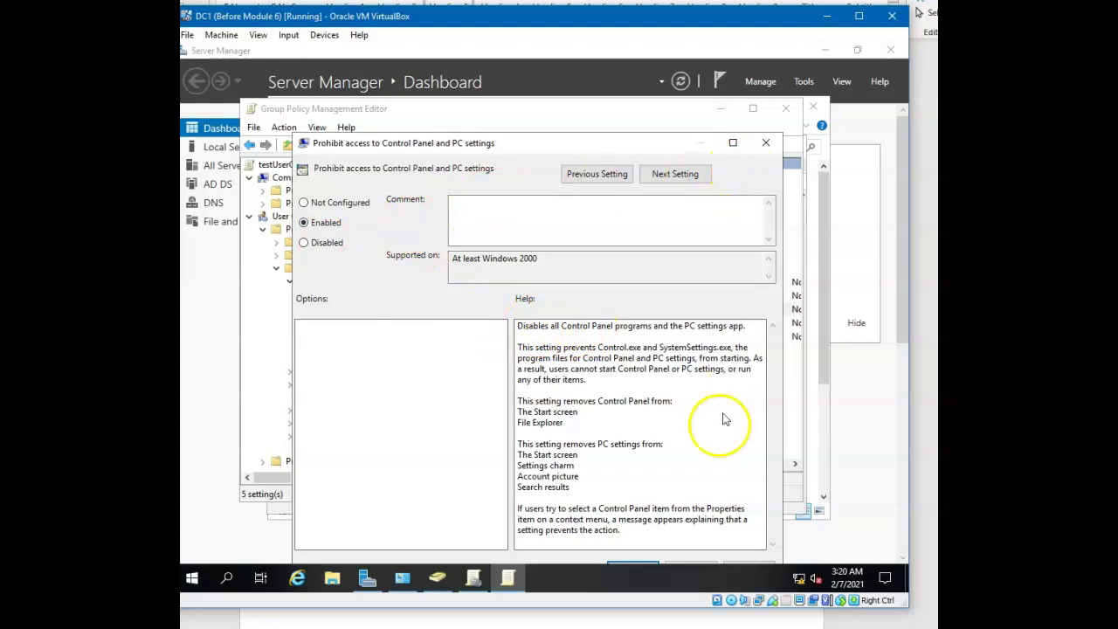
{"action": "left_click", "coordinate": [740, 567]}
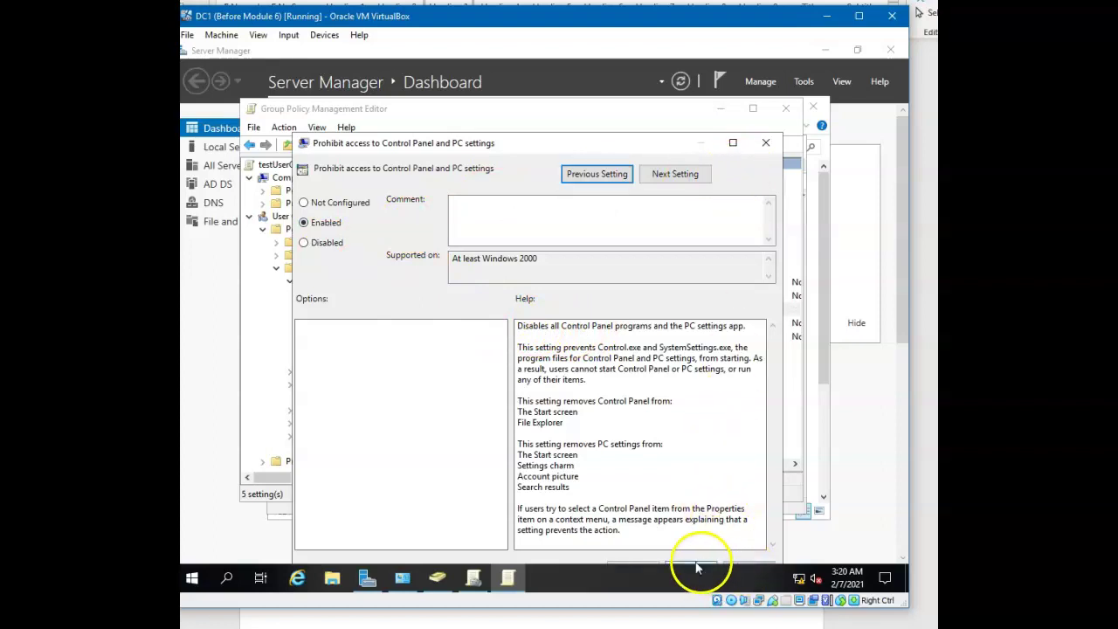
{"action": "left_click", "coordinate": [649, 568]}
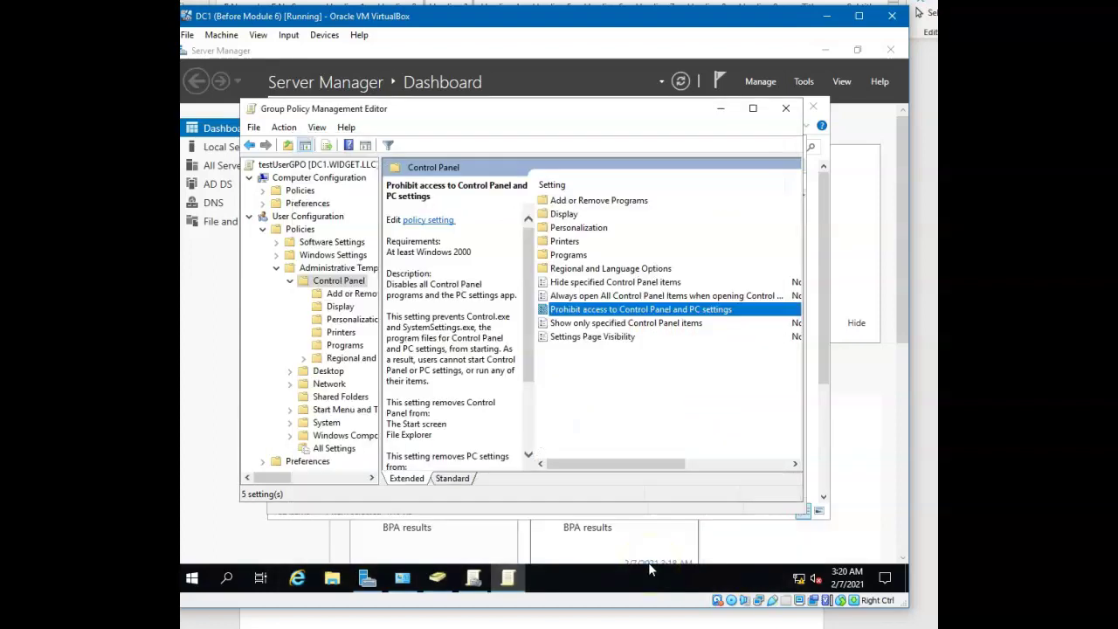
{"action": "left_click", "coordinate": [797, 110]}
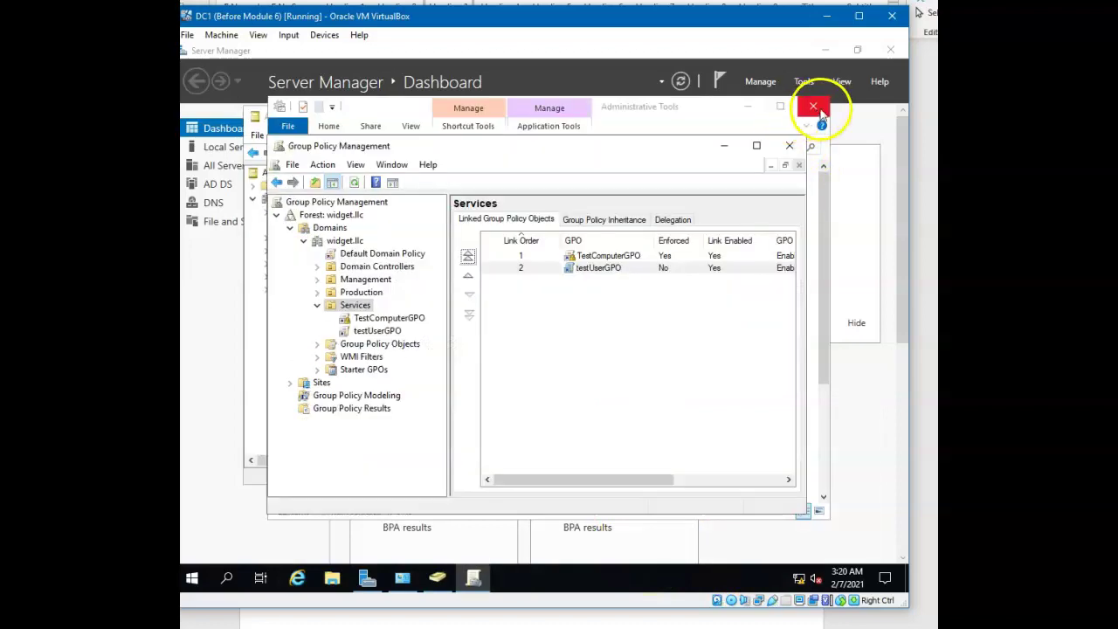
{"action": "left_click", "coordinate": [813, 107]}
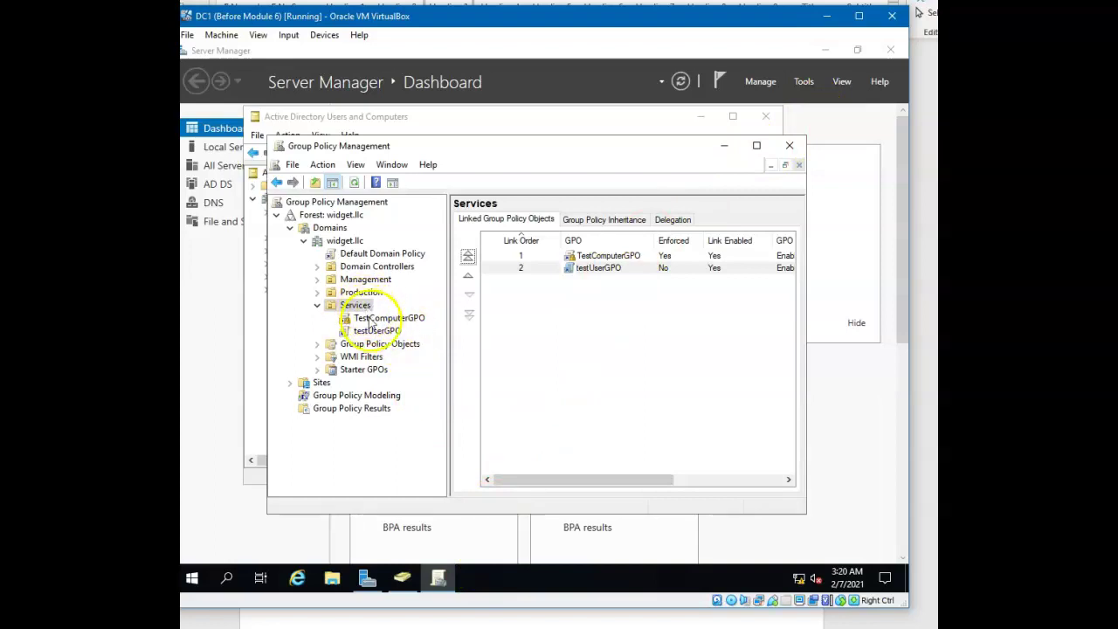
Step: Search for cmd and open Command Prompt as administrator
{"action": "mouse_move", "coordinate": [437, 624]}
{"action": "left_click", "coordinate": [226, 579]}
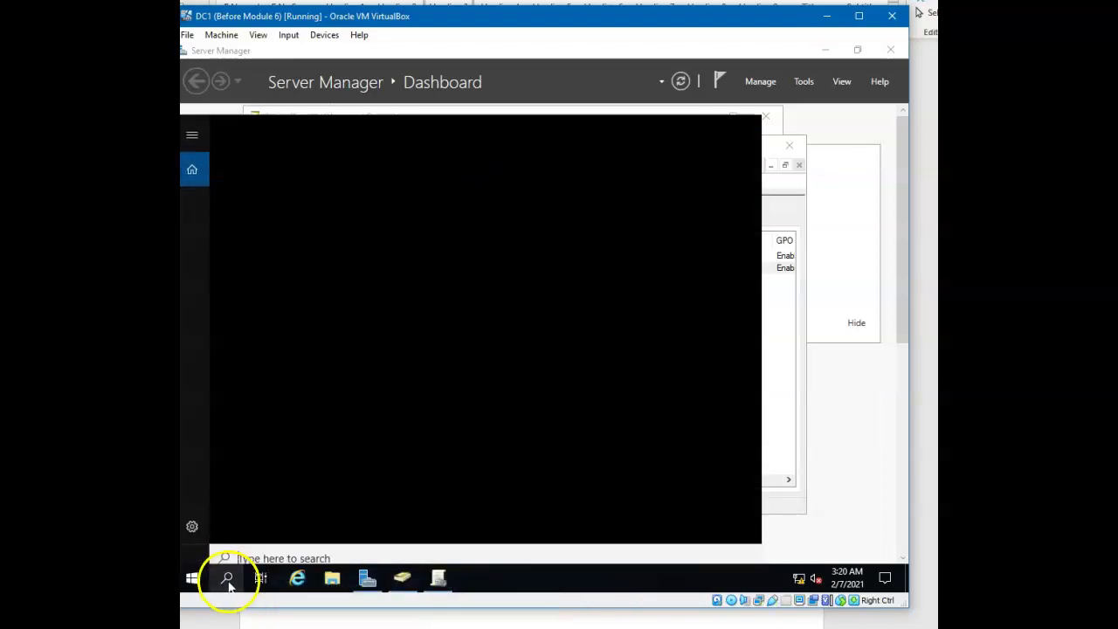
{"action": "type", "text": "gp"}
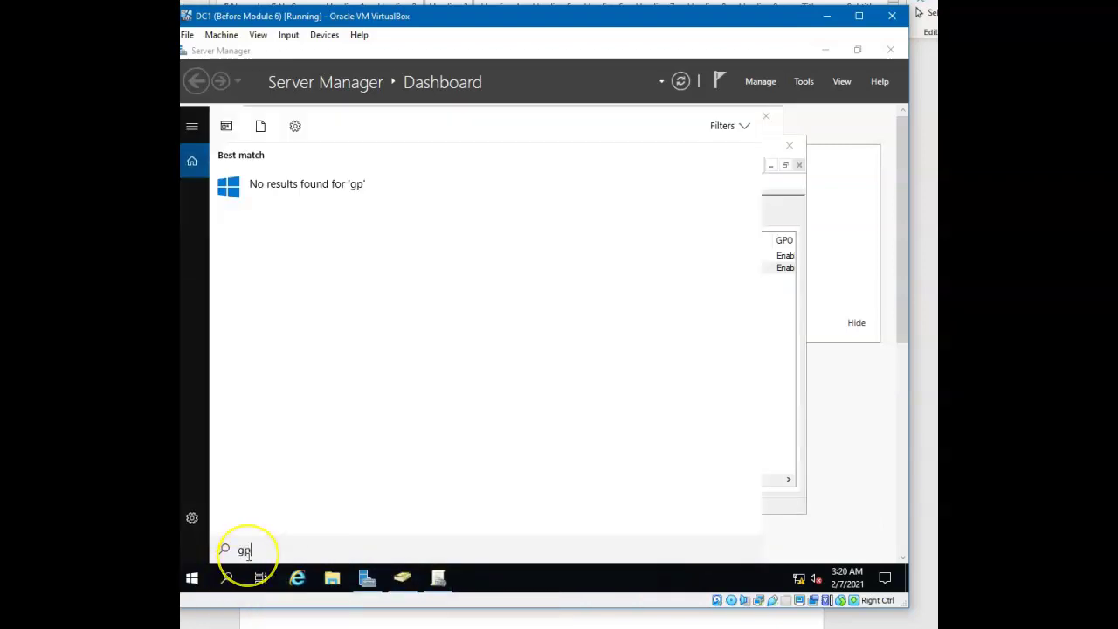
{"action": "key", "text": "BackSpace"}
{"action": "key", "text": "BackSpace"}
{"action": "type", "text": "cmd"}
{"action": "key", "text": "ctrl+shift+Return"}
{"action": "left_click", "coordinate": [339, 225]}
Step: Force a Group Policy update on the domain controller with gpupdate /force
{"action": "type", "text": "gpup"}
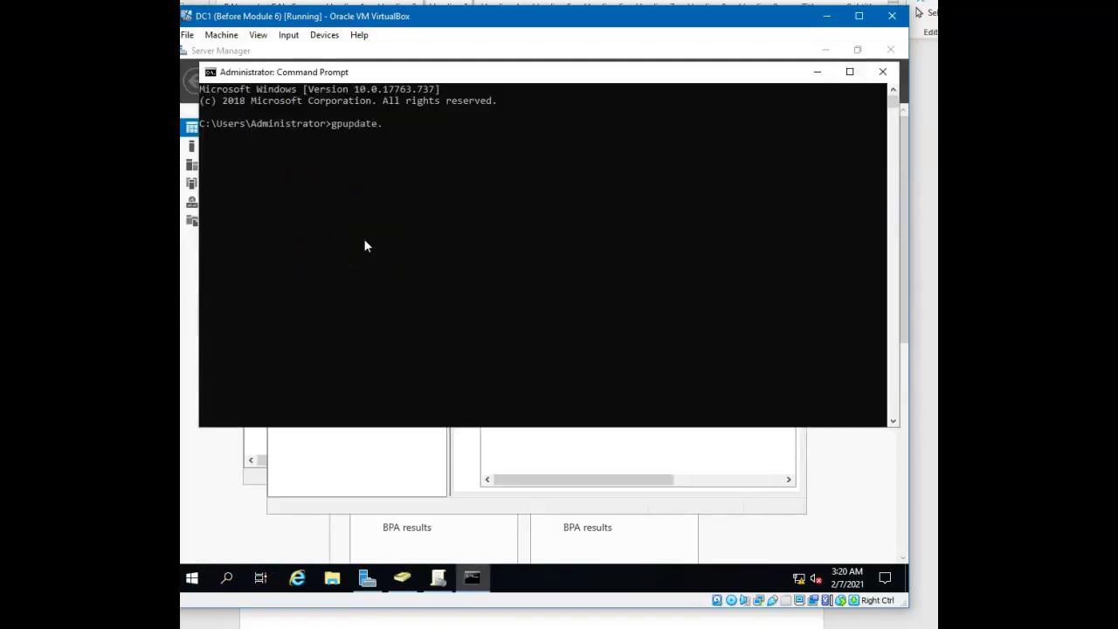
{"action": "type", "text": "date /force"}
{"action": "key", "text": "Return"}
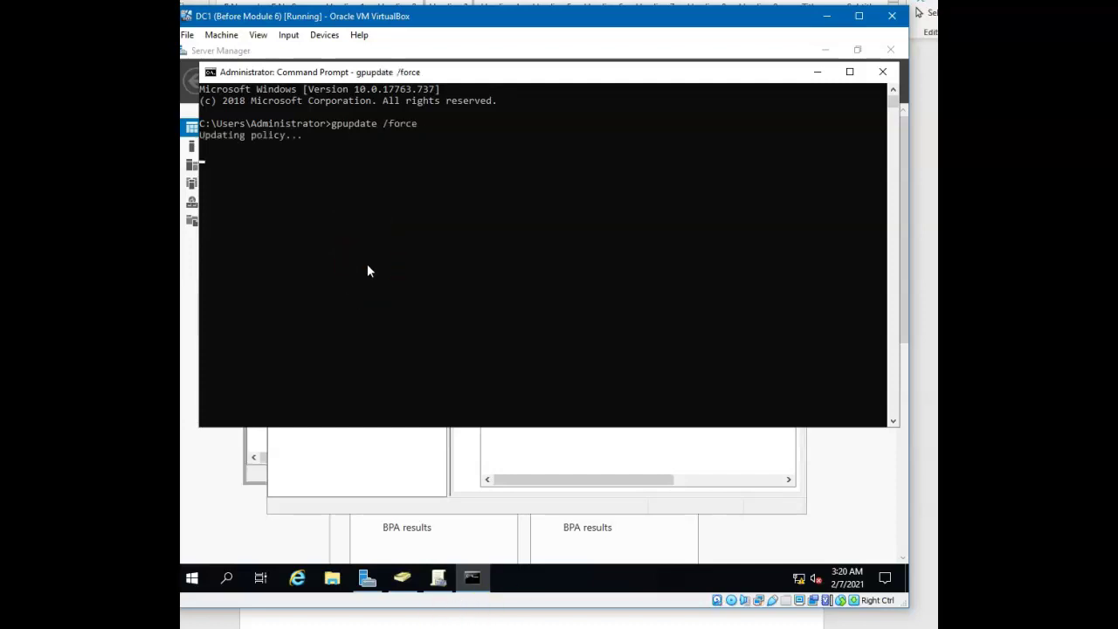
{"action": "mouse_move", "coordinate": [435, 625]}
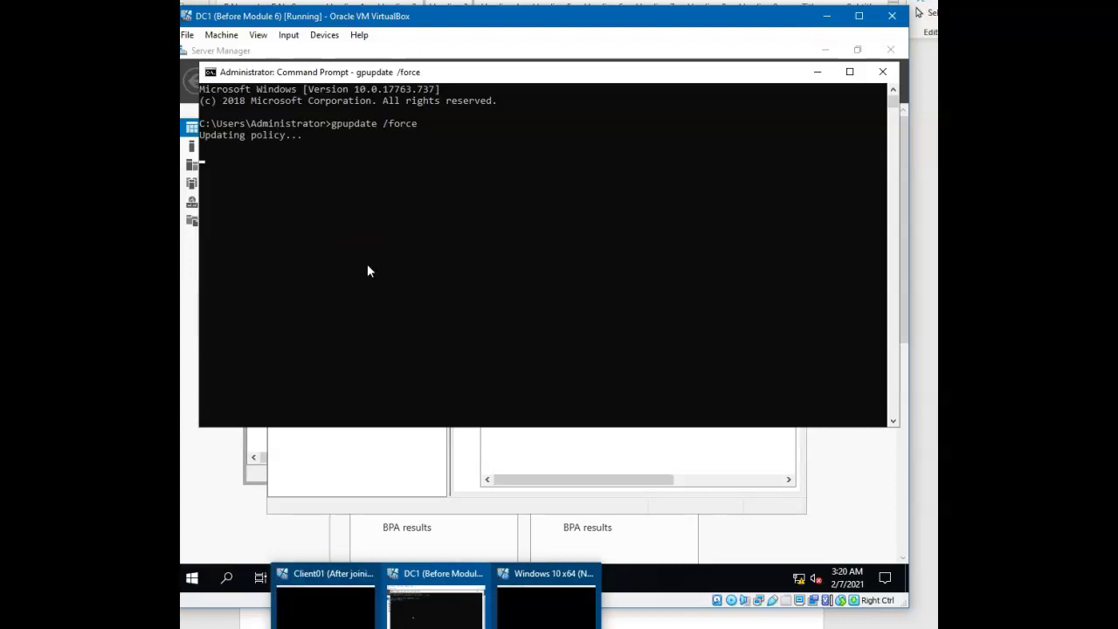
Step: Switch to the Client01 virtual machine, send it Ctrl-Alt-Del, and sign in with the domain user's account password
{"action": "left_click", "coordinate": [271, 153]}
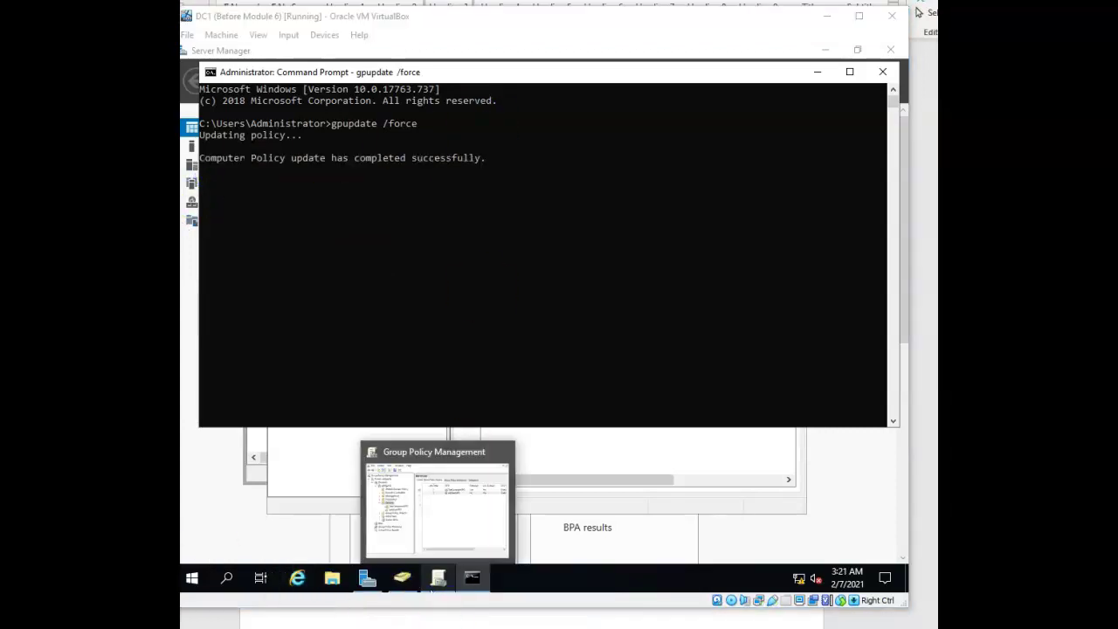
{"action": "left_click", "coordinate": [451, 619]}
{"action": "left_click", "coordinate": [284, 31]}
{"action": "mouse_move", "coordinate": [313, 47]}
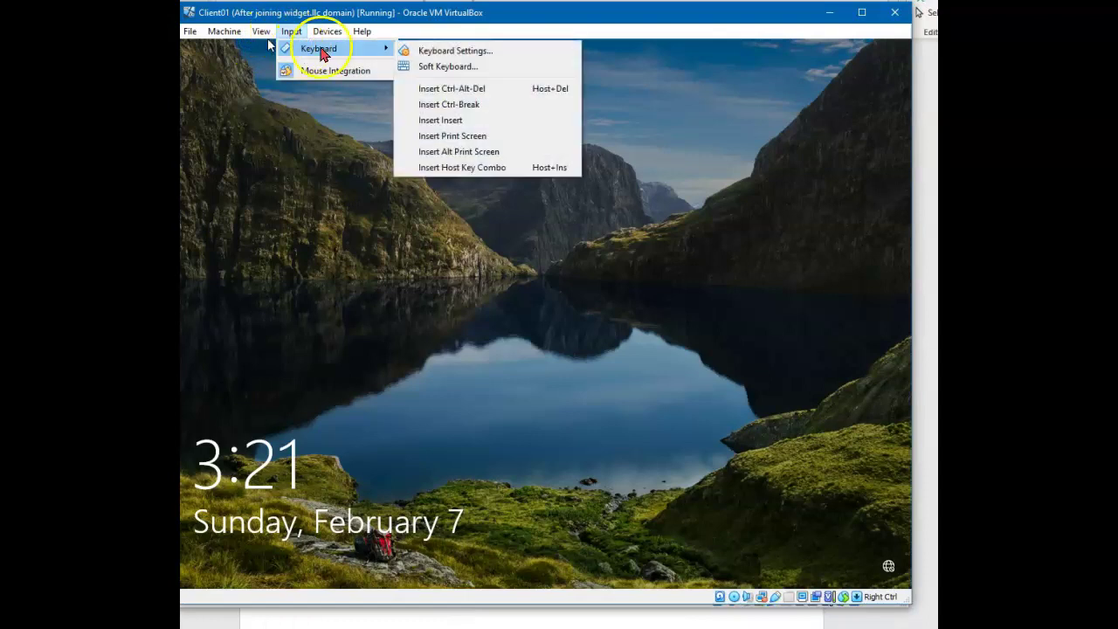
{"action": "left_click", "coordinate": [483, 91]}
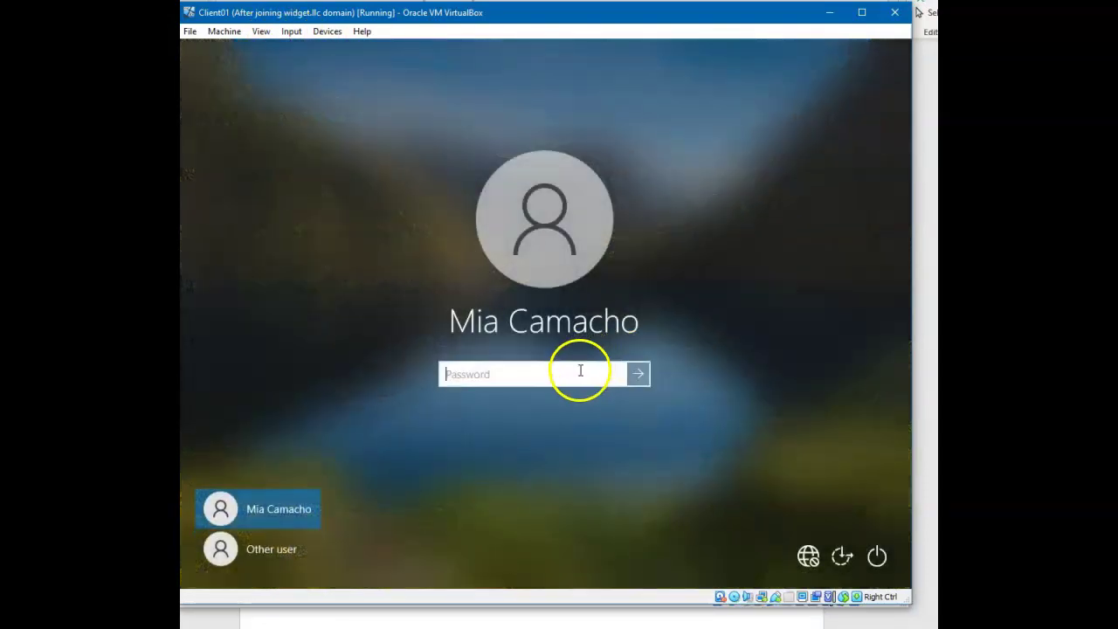
{"action": "key", "text": "Return"}
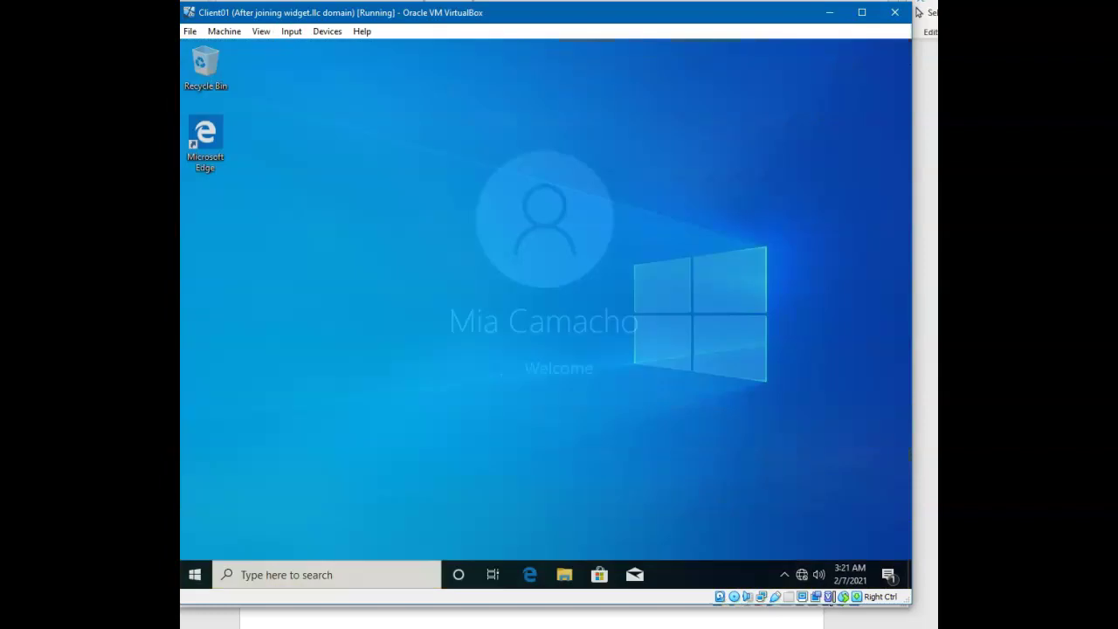
Step: Search for control panel on Client01, open Control Panel to check the user's access, and close it
{"action": "left_click", "coordinate": [349, 572]}
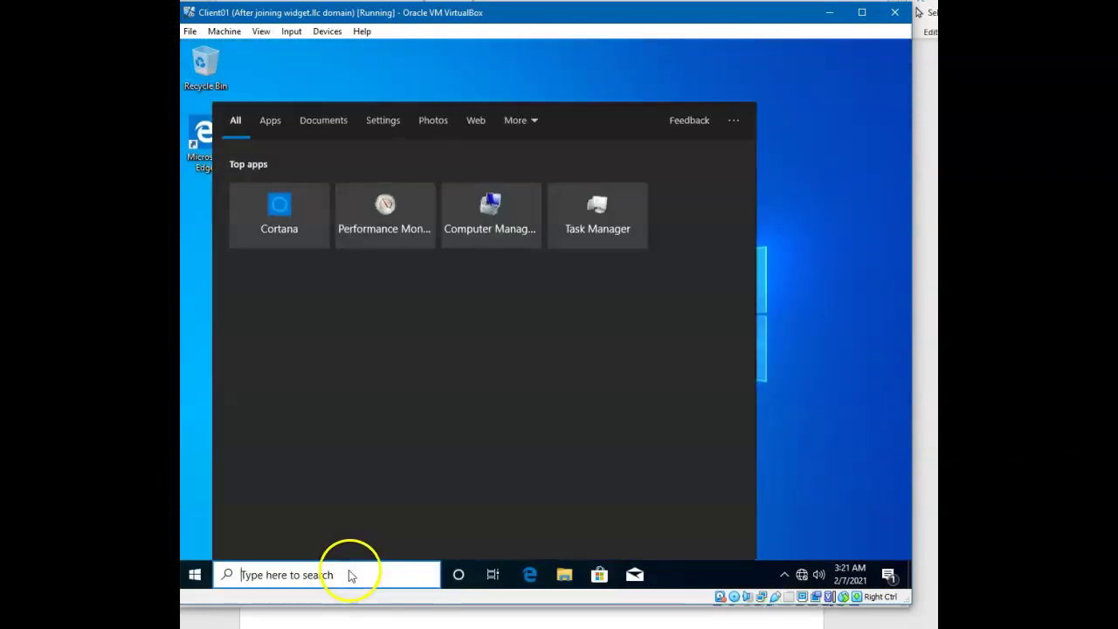
{"action": "type", "text": "control panel"}
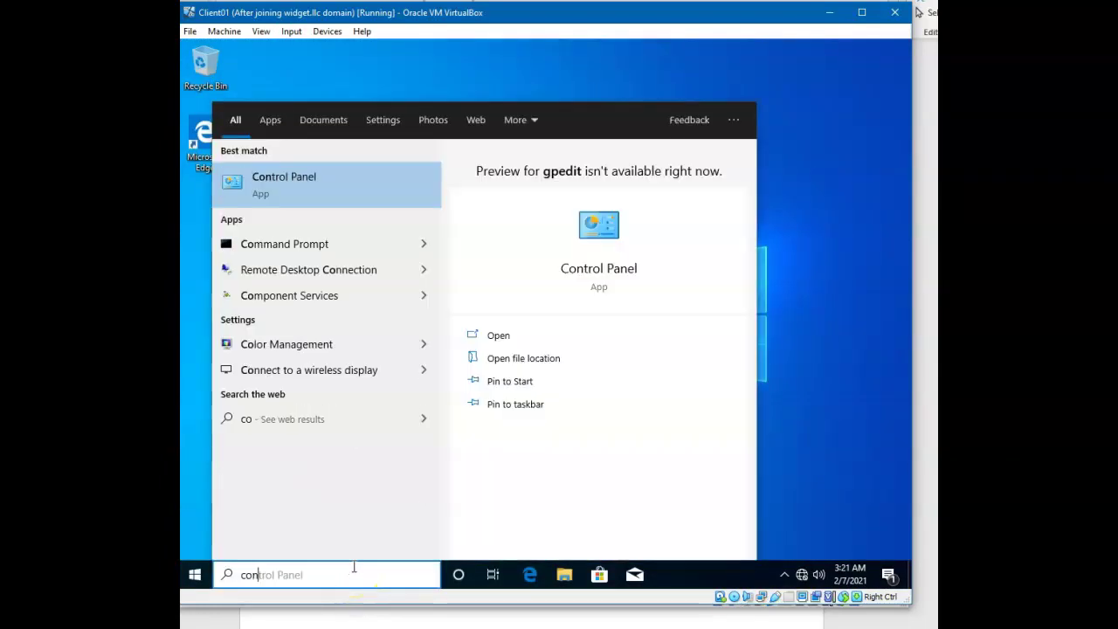
{"action": "left_click", "coordinate": [498, 335]}
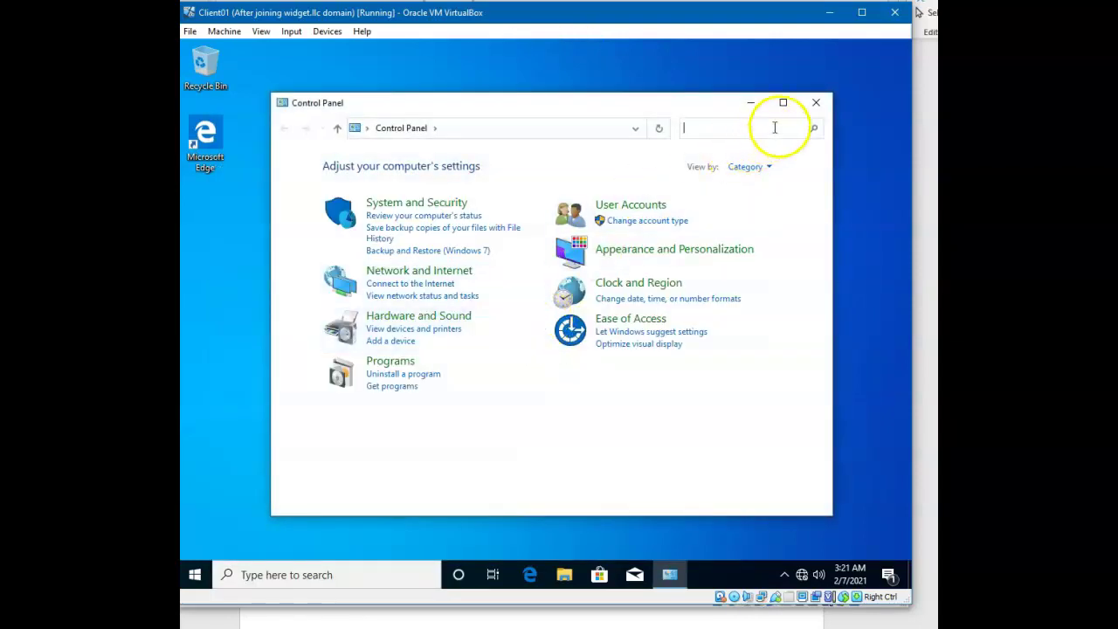
{"action": "left_click", "coordinate": [816, 102]}
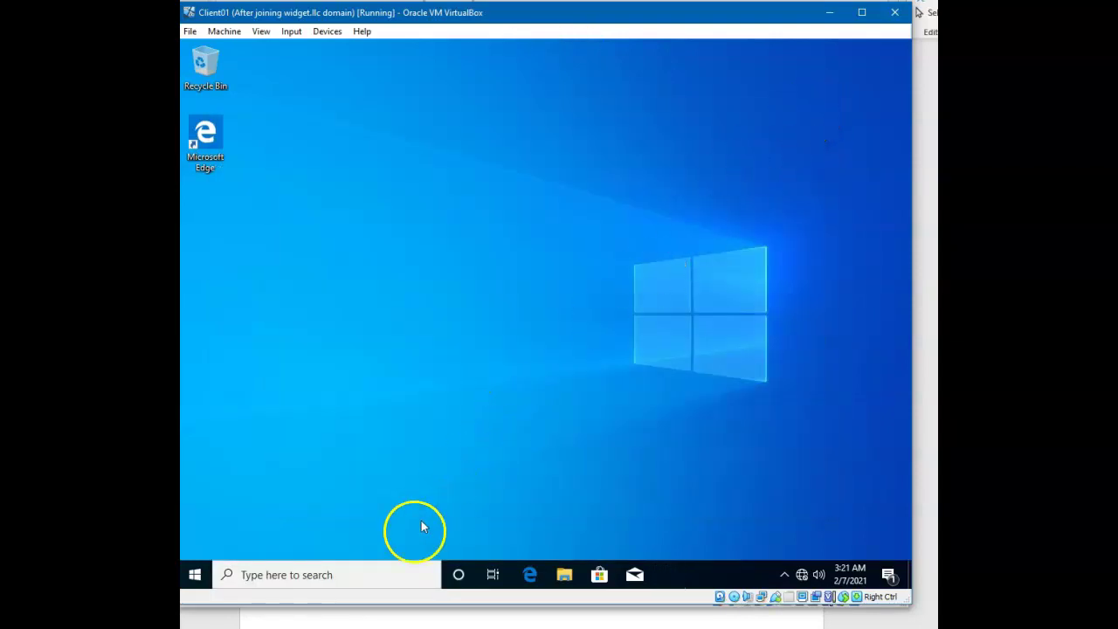
Step: Restart the Client01 machine
{"action": "left_click", "coordinate": [369, 575]}
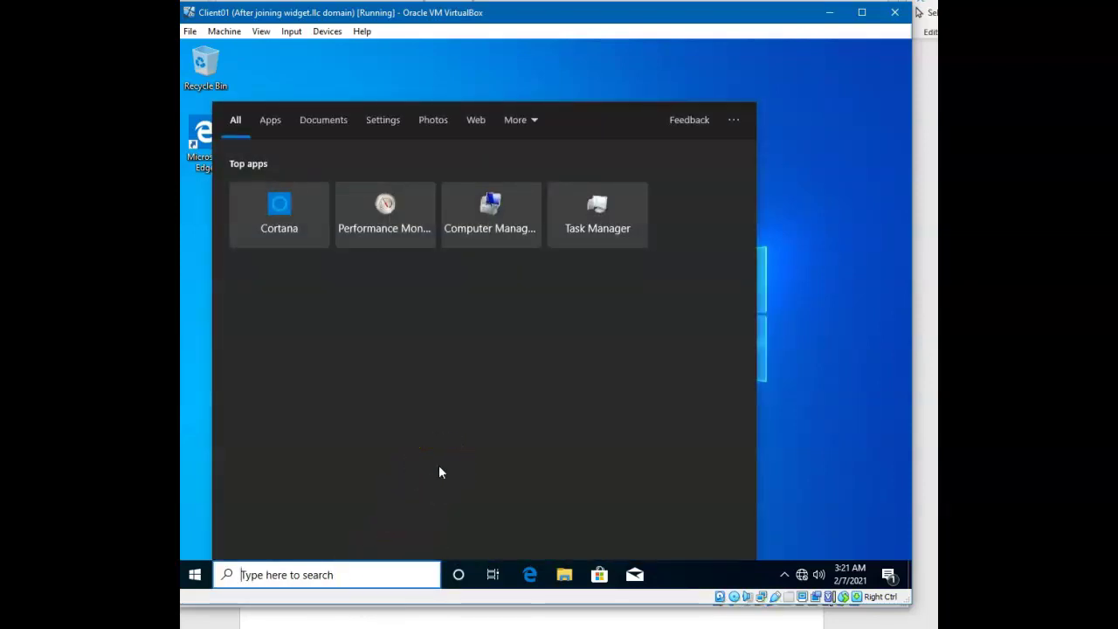
{"action": "left_click", "coordinate": [196, 577]}
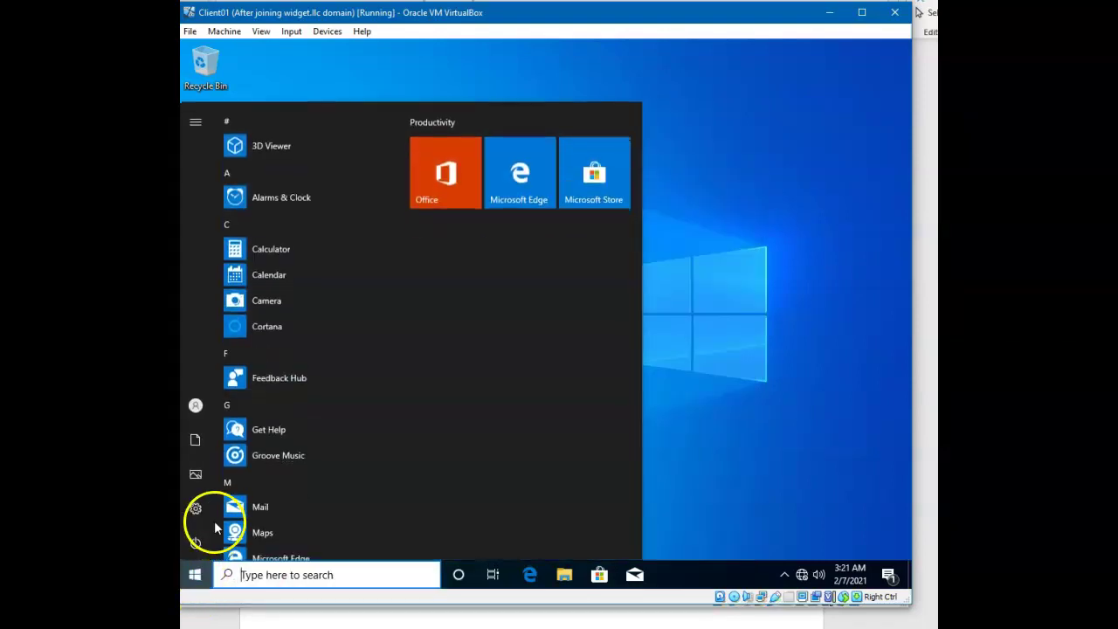
{"action": "left_click", "coordinate": [200, 542]}
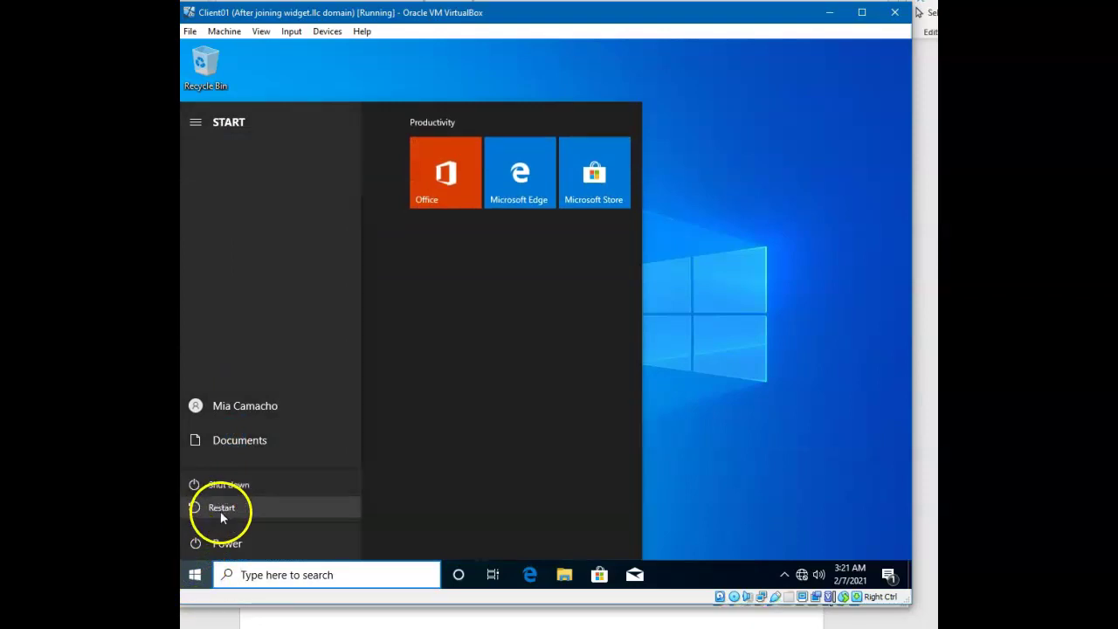
{"action": "left_click", "coordinate": [220, 511]}
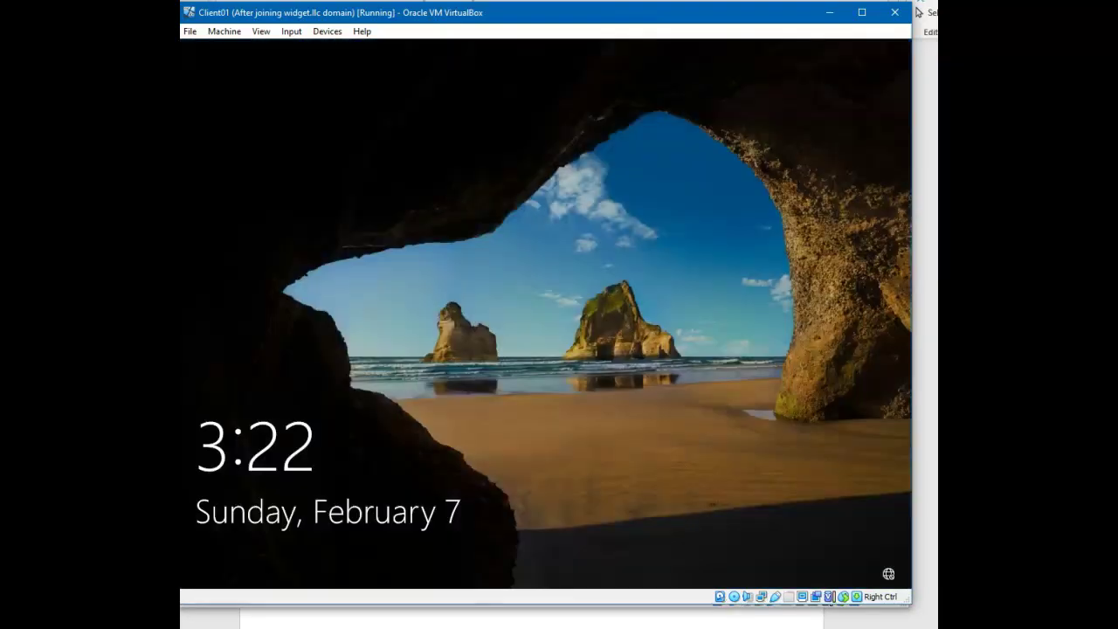
Step: Unlock the restarted Client01 with Ctrl-Alt-Del and sign back in with the same domain user's account password
{"action": "left_click", "coordinate": [291, 31]}
{"action": "mouse_move", "coordinate": [336, 48]}
{"action": "left_click", "coordinate": [451, 90]}
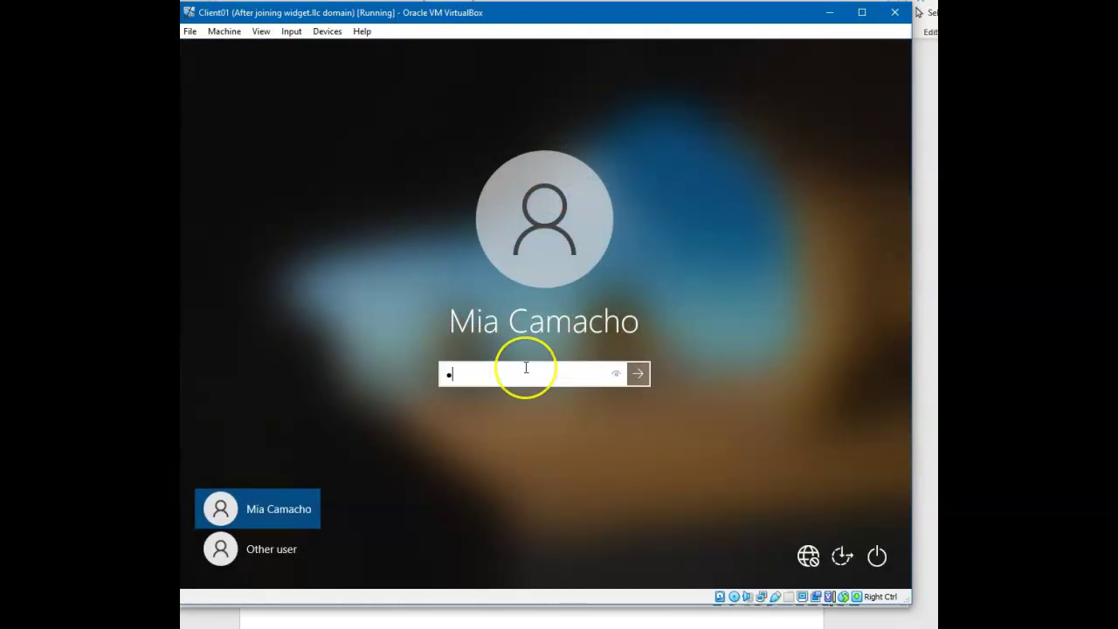
{"action": "key", "text": "Return"}
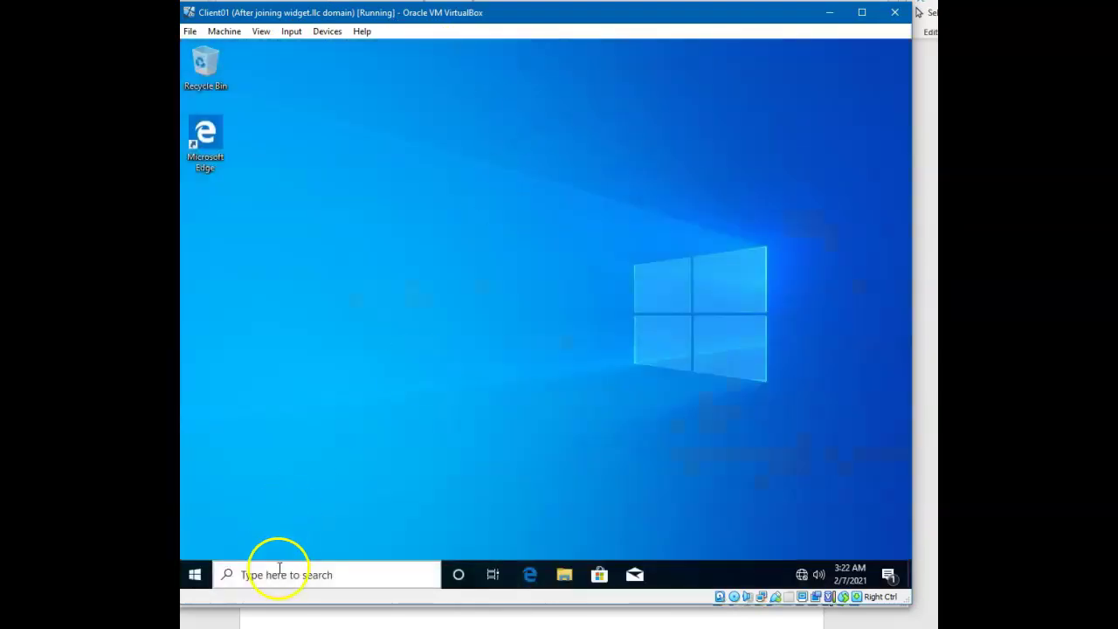
Step: Search for control panel again, try to open Control Panel as the domain user, and dismiss the OneDrive notification
{"action": "left_click", "coordinate": [293, 569]}
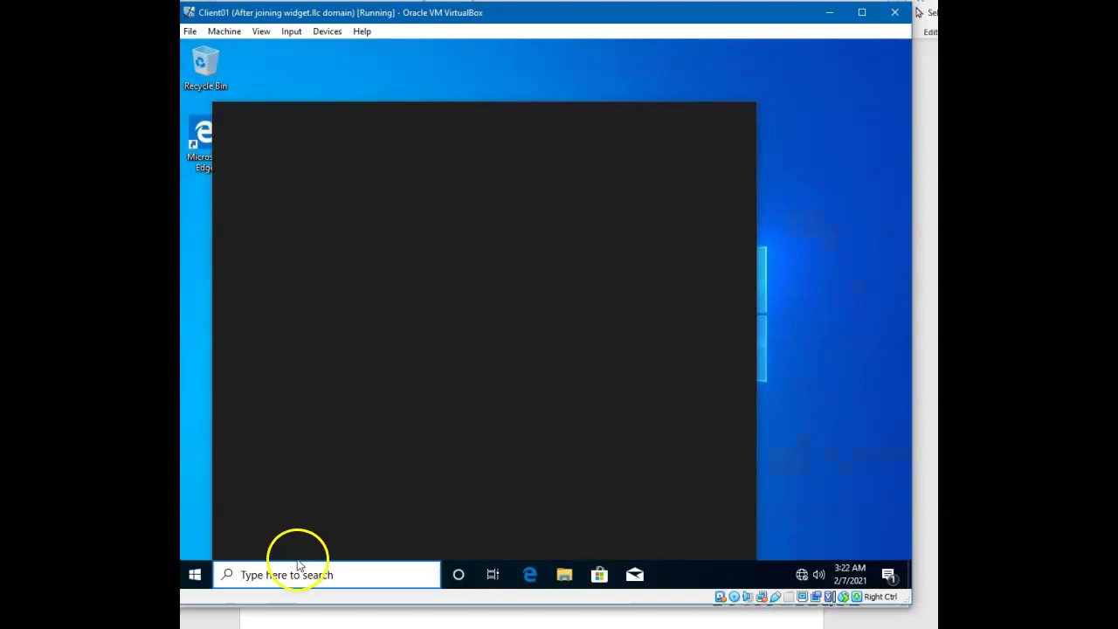
{"action": "type", "text": "control panel"}
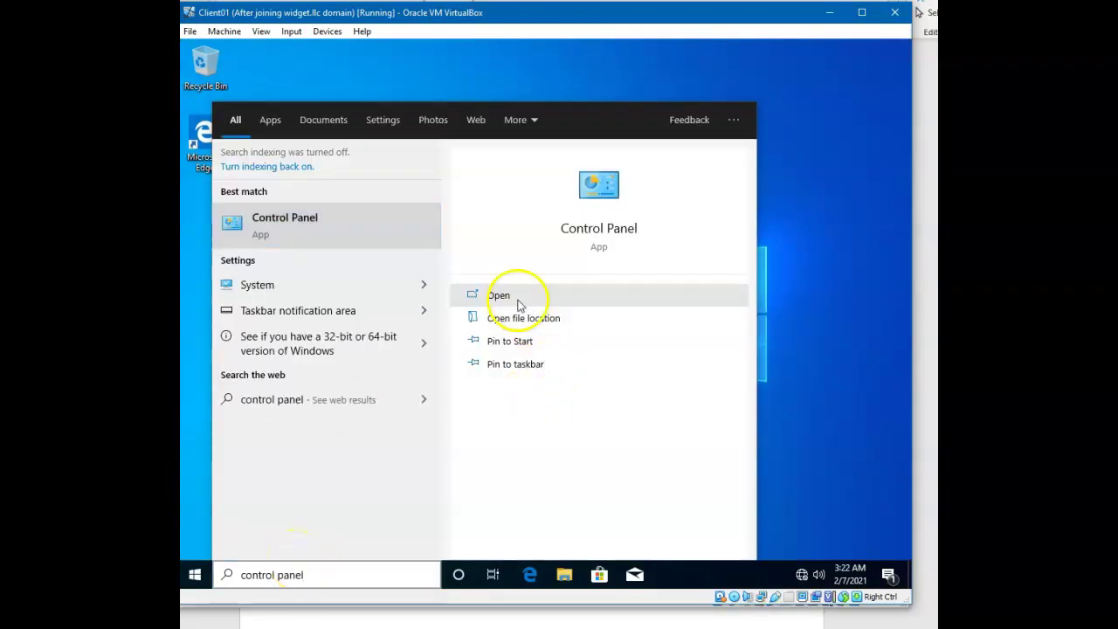
{"action": "left_click", "coordinate": [500, 296]}
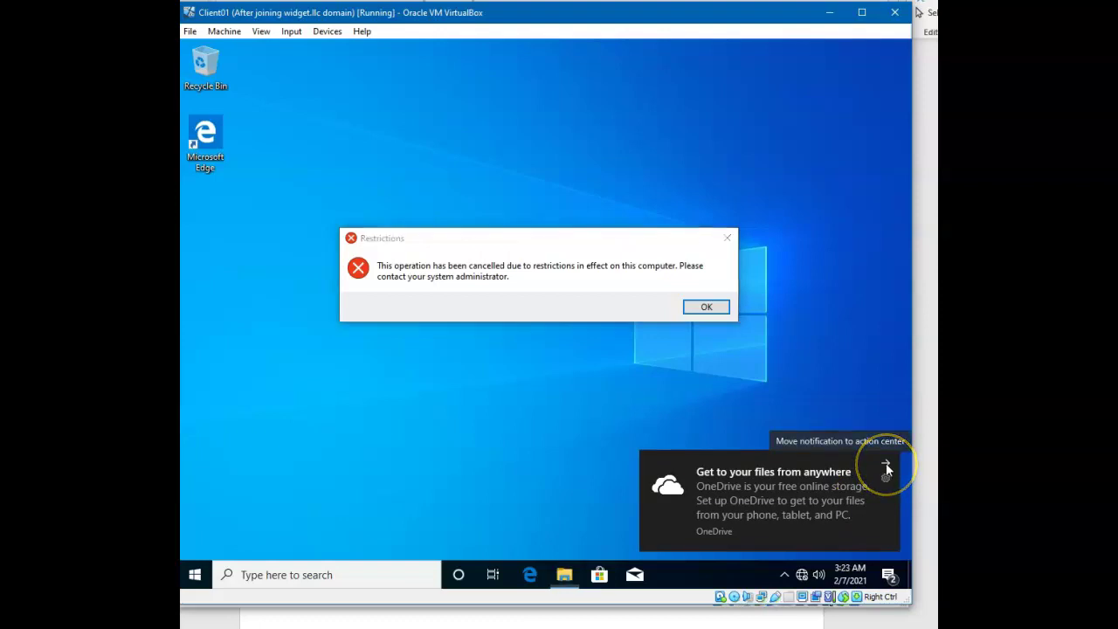
{"action": "left_click", "coordinate": [886, 465]}
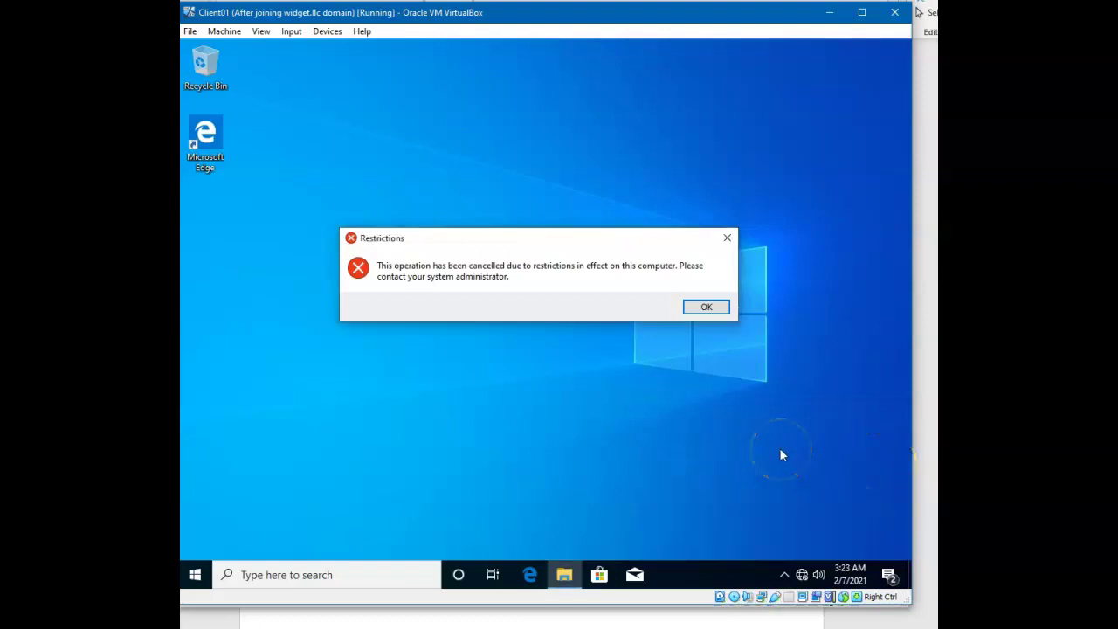